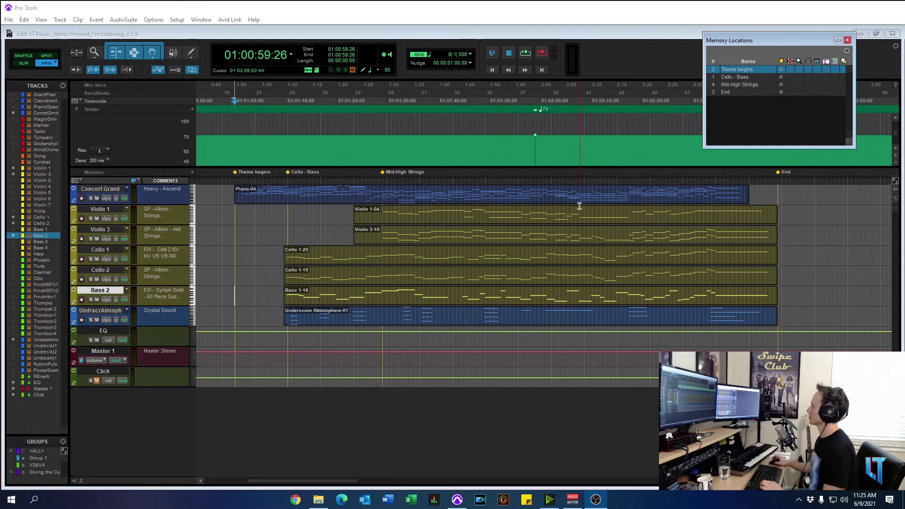
Play the arrangement from the Theme begins memory location, then stop playback
left_click(746, 71)
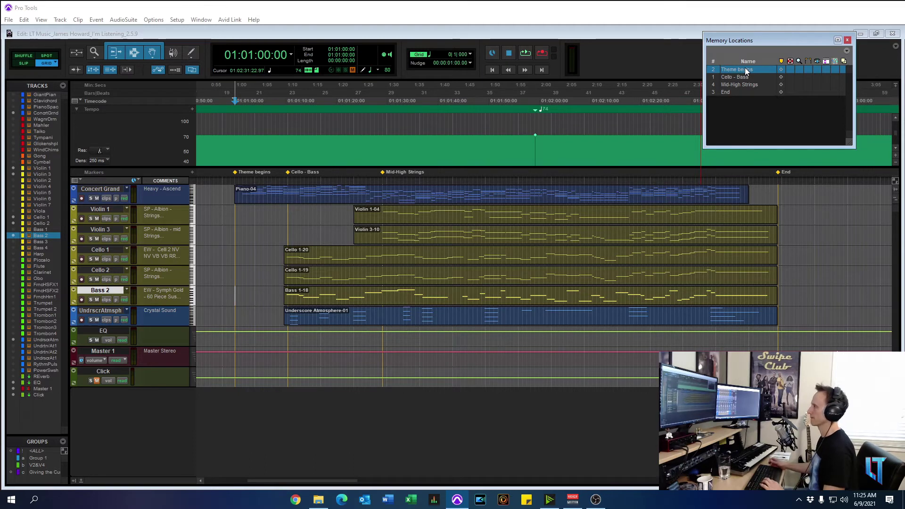
key("space")
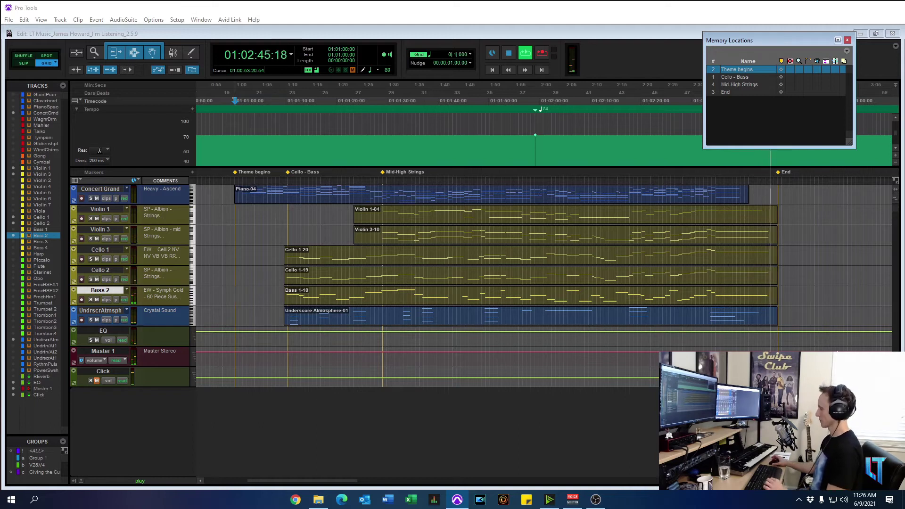
key("space")
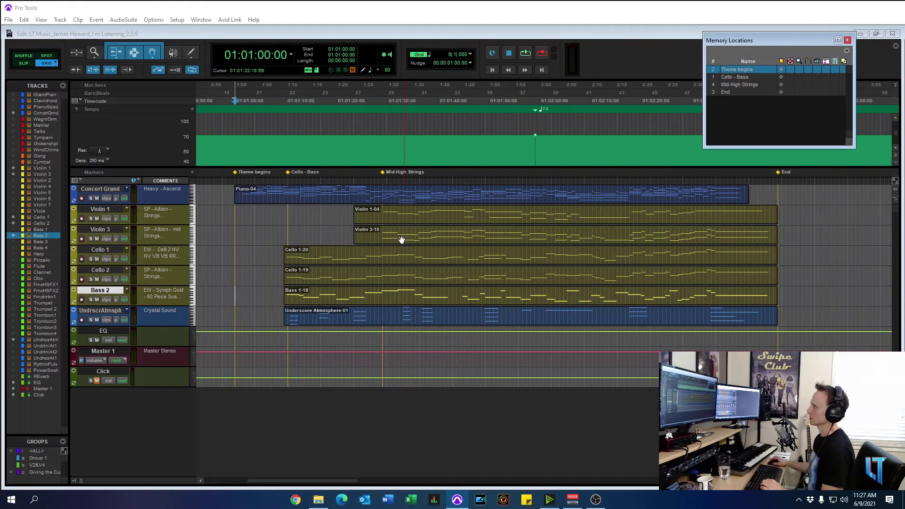
Expand Violin 3's automation lanes and zoom in around an edit point in them
left_click(75, 242)
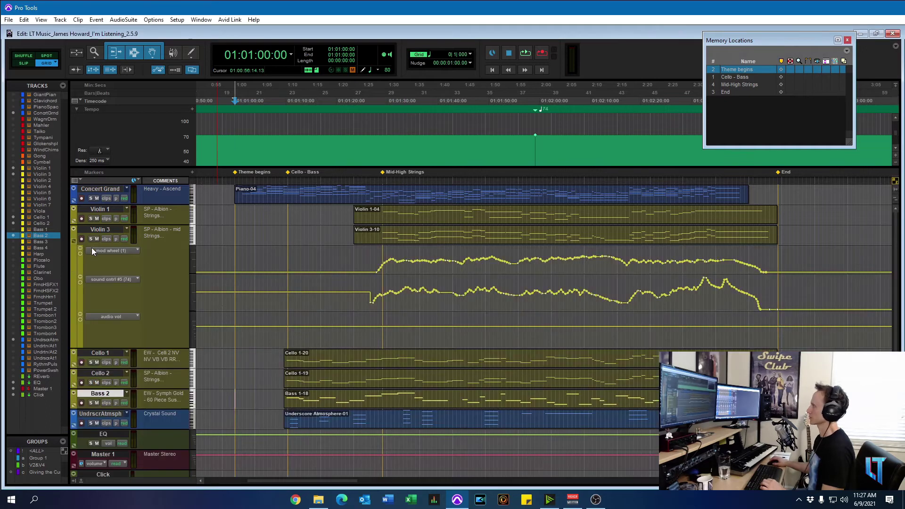
left_click(383, 288)
key("ctrl+]")
key("ctrl+]")
key("ctrl+]")
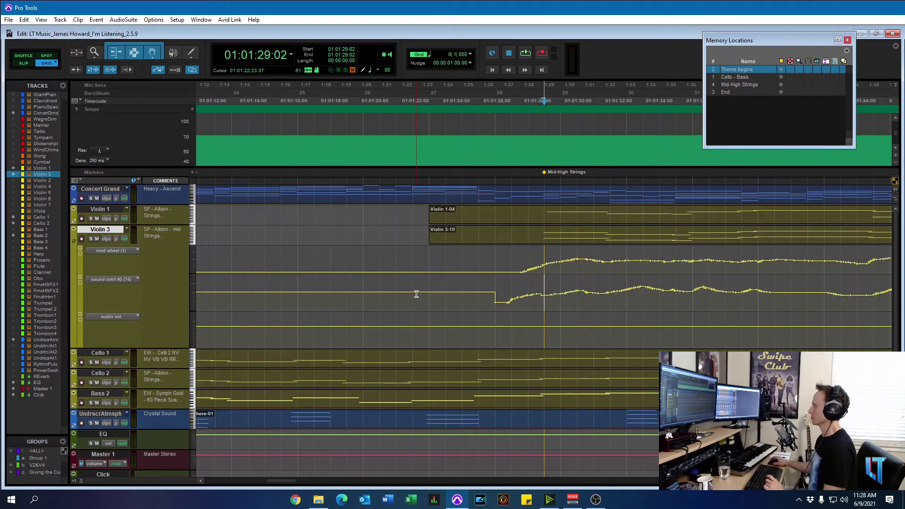
scroll(416, 294, "right", 2)
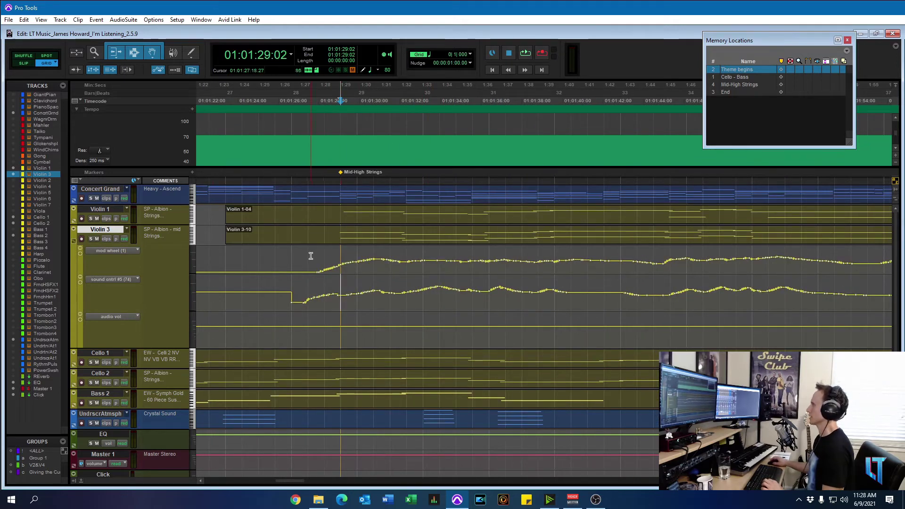
Select matching stretches of the mod wheel and sound controller curves, then clear the selection
left_click_drag(308, 257, 570, 260)
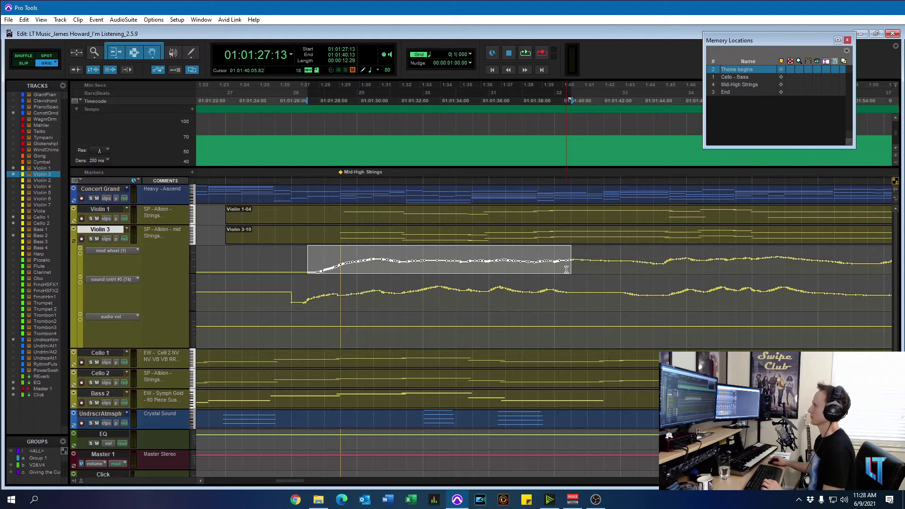
left_click_drag(300, 297, 593, 293)
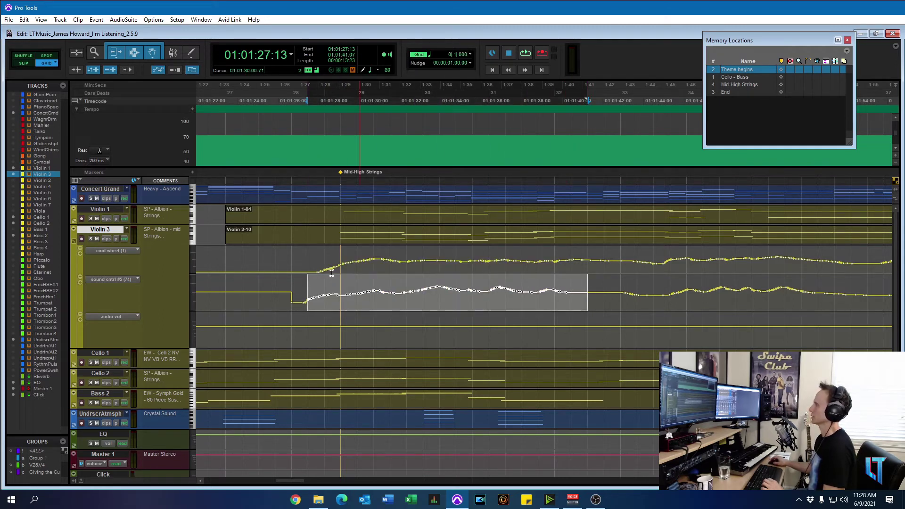
left_click(323, 255)
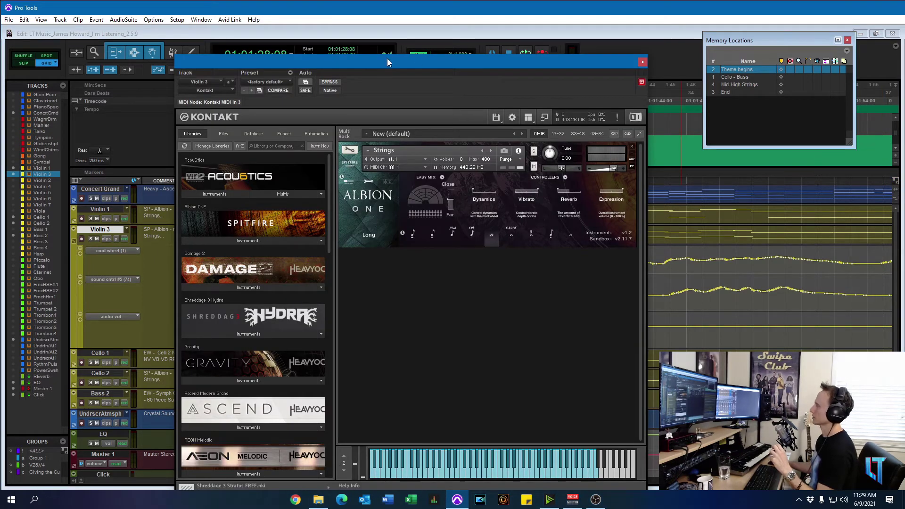
Move the Kontakt window aside, select stretches of Violin 3's automation curves, then close Kontakt
left_click_drag(387, 59, 287, 27)
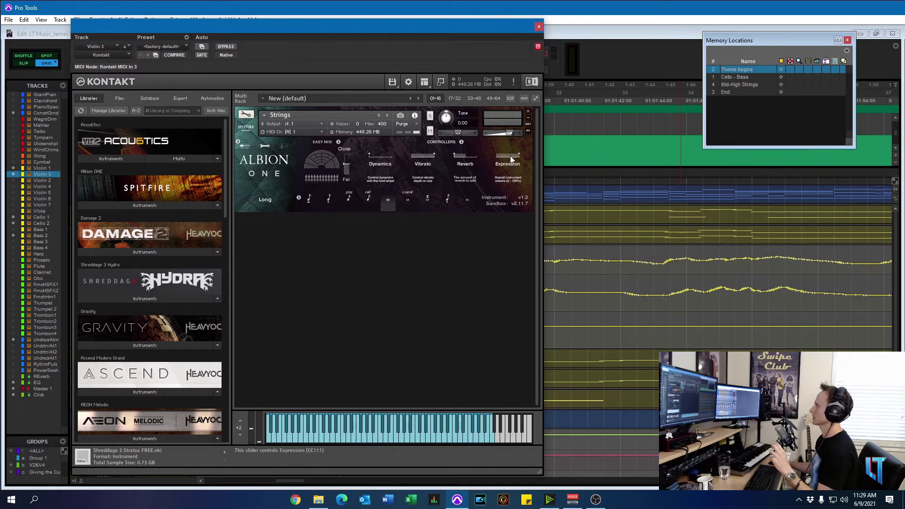
left_click(592, 262)
left_click_drag(592, 261, 670, 264)
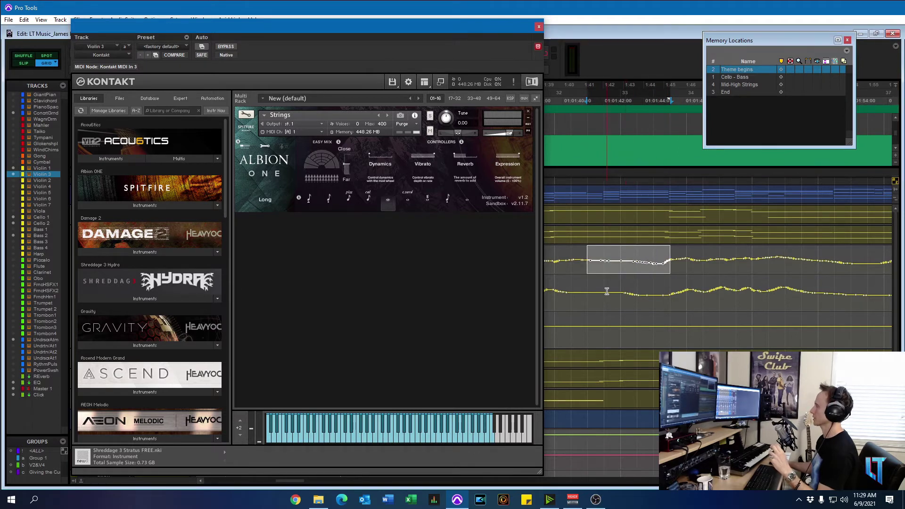
left_click_drag(603, 290, 698, 288)
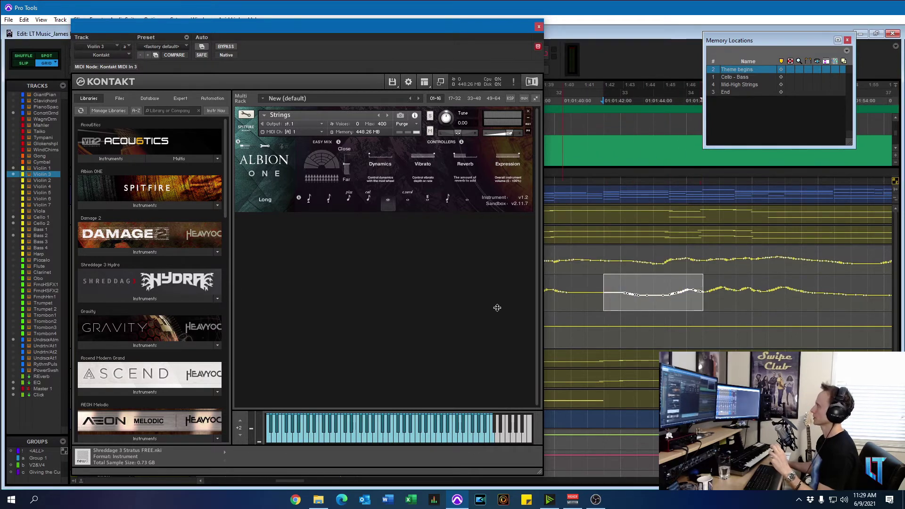
left_click(581, 287)
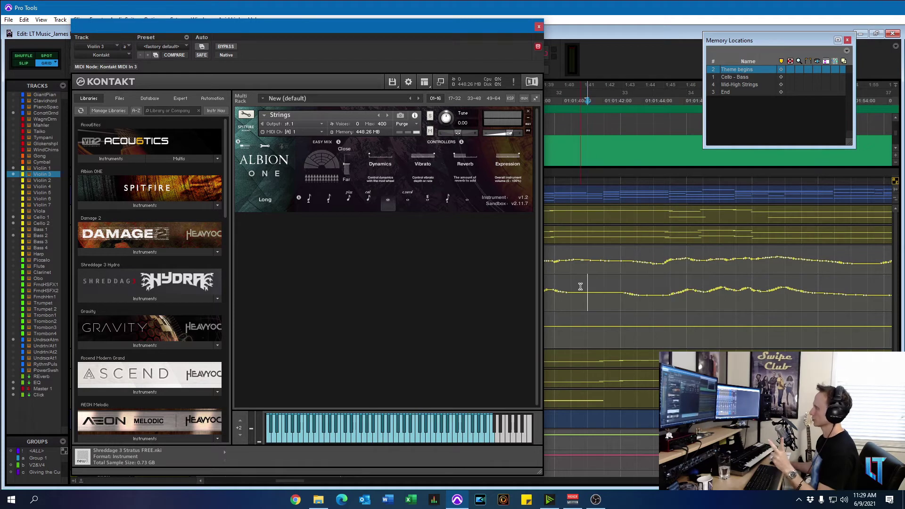
left_click(539, 29)
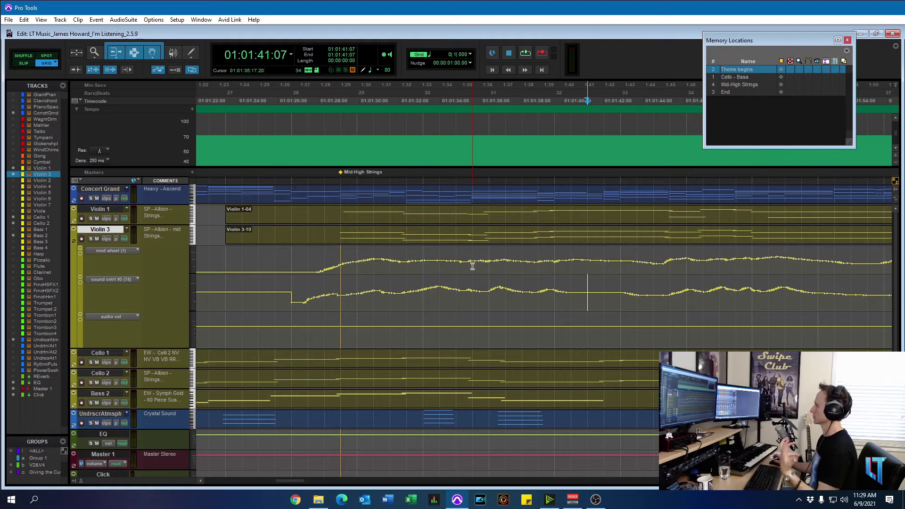
Set the edit point near 1:28 in Violin 3 and solo Violin 3 and the EQ track
left_click(325, 260)
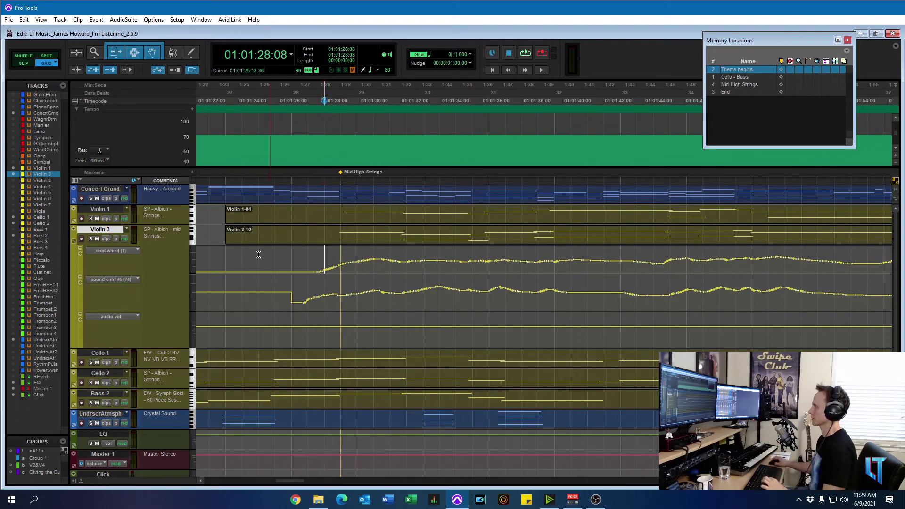
left_click(91, 240)
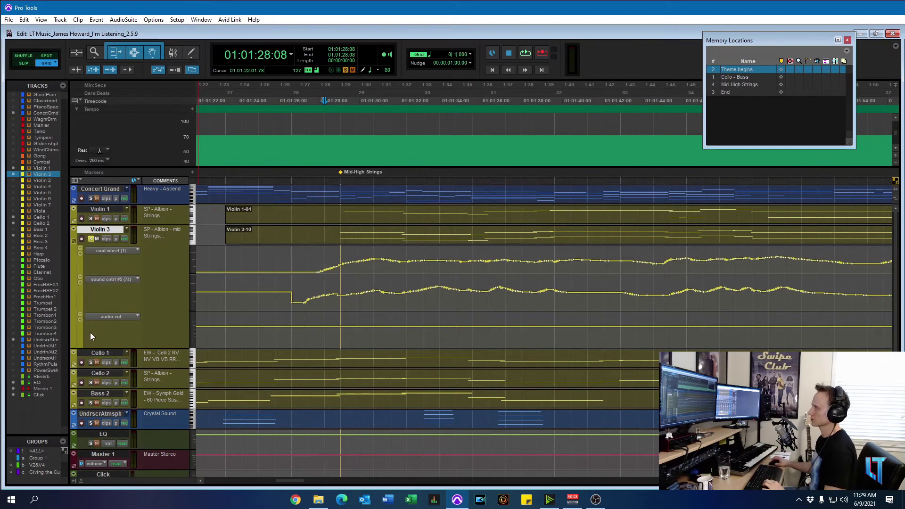
left_click(91, 443)
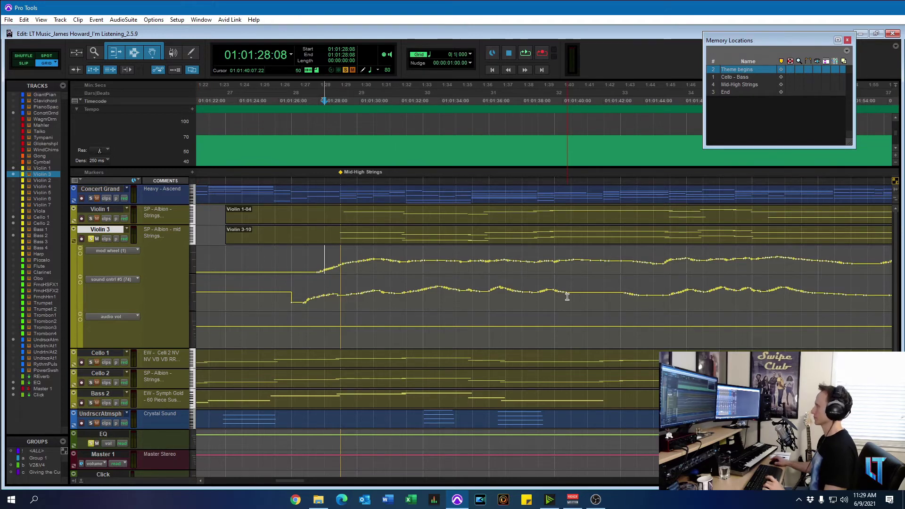
Play the soloed violin from 01:02:03:04 and stop after about 20 seconds
scroll(568, 297, "down", 1)
scroll(571, 298, "right", 3)
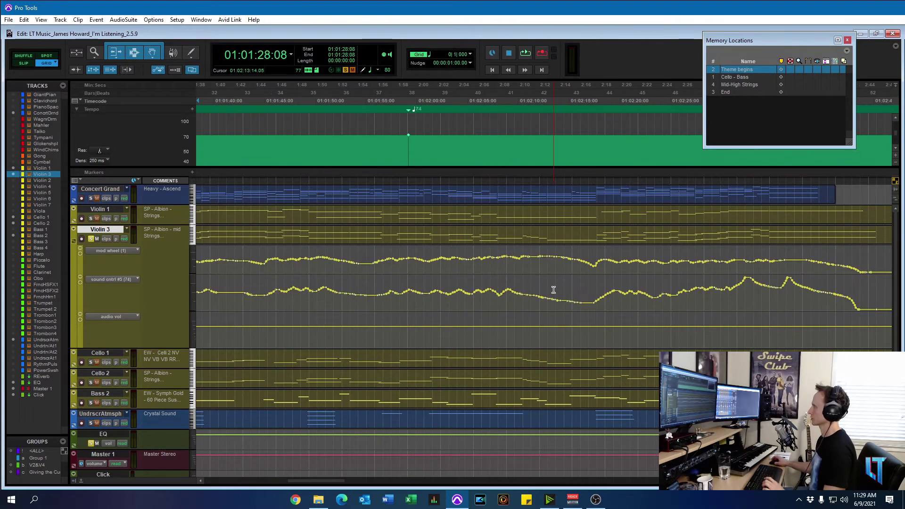
left_click(450, 235)
key("space")
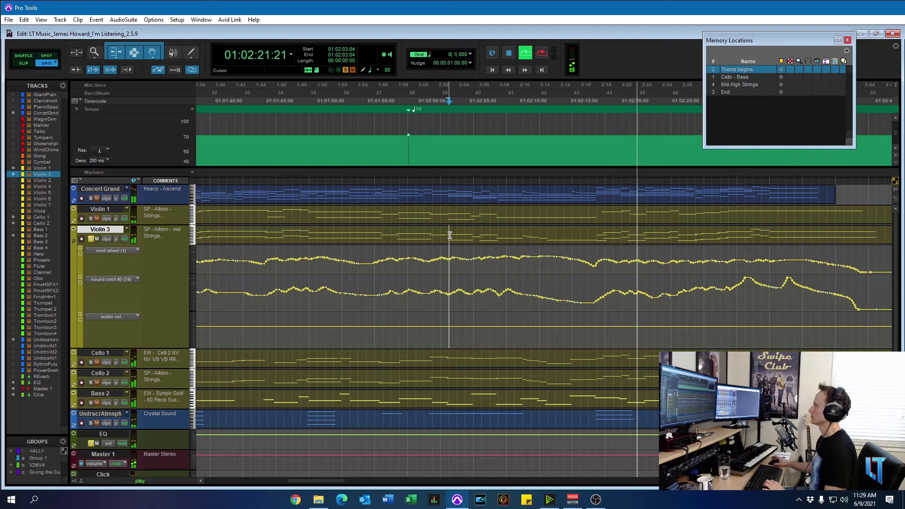
key("space")
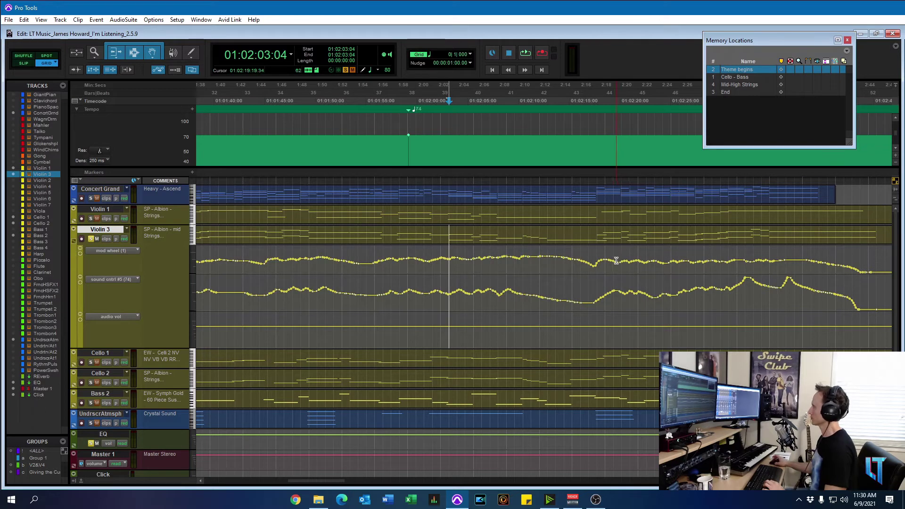
Move the edit point to 01:02:15:08, zoom out over the whole phrase, and expand Cello 1's automation
left_click(573, 269)
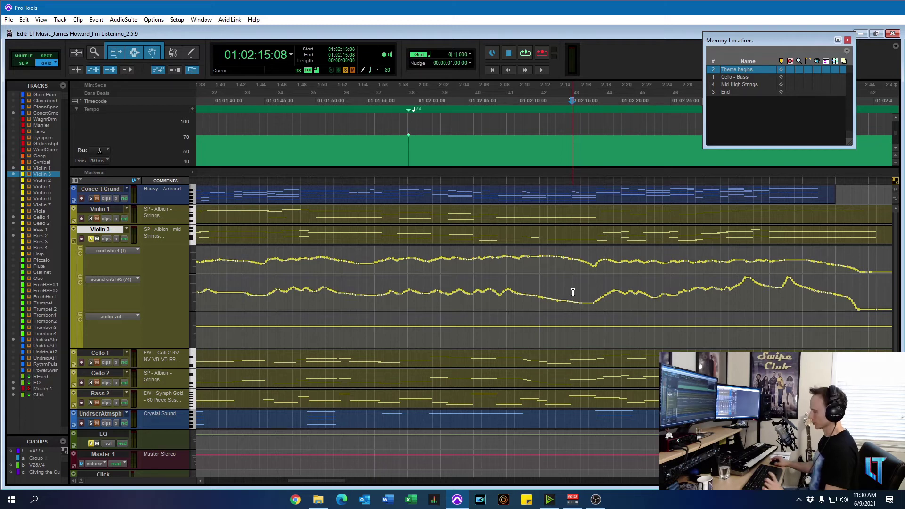
key("ctrl+[")
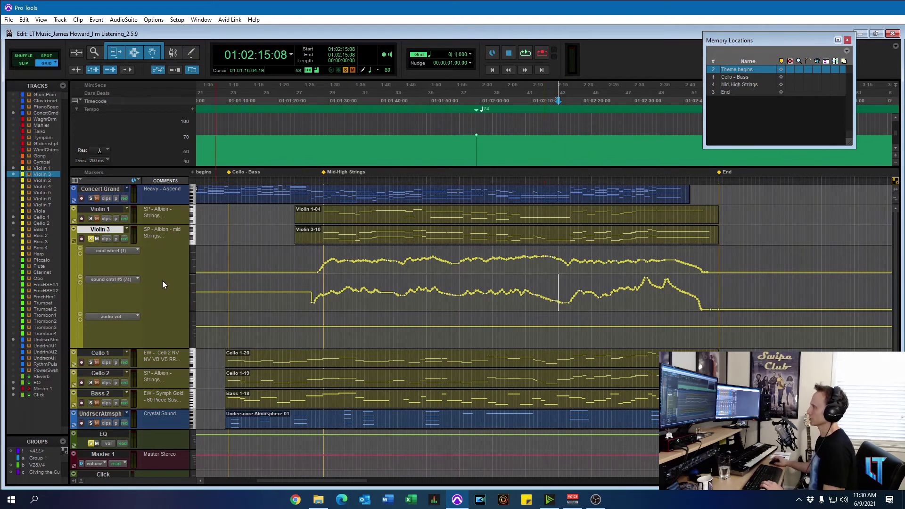
left_click(73, 366)
Set the edit point in Cello 1's mod wheel lane at 01:02:14:14 and zoom in around it
scroll(550, 326, "down", 1)
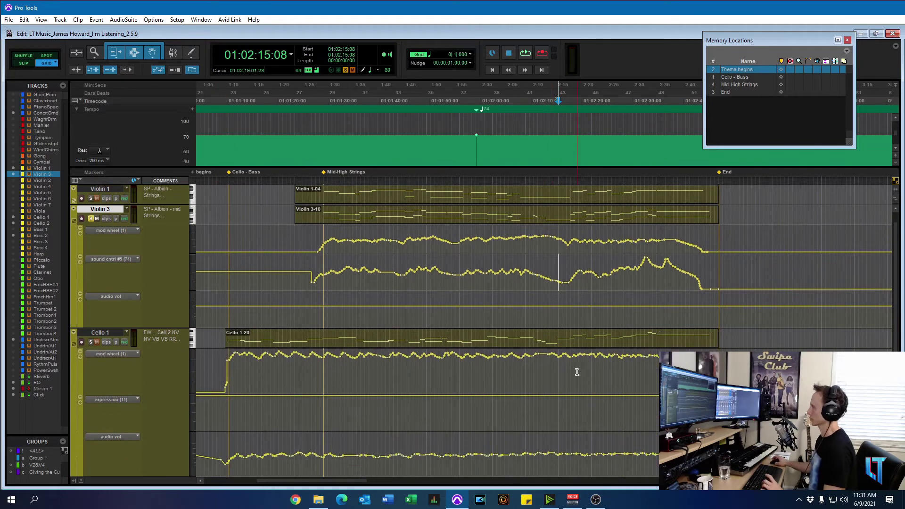
left_click(554, 366)
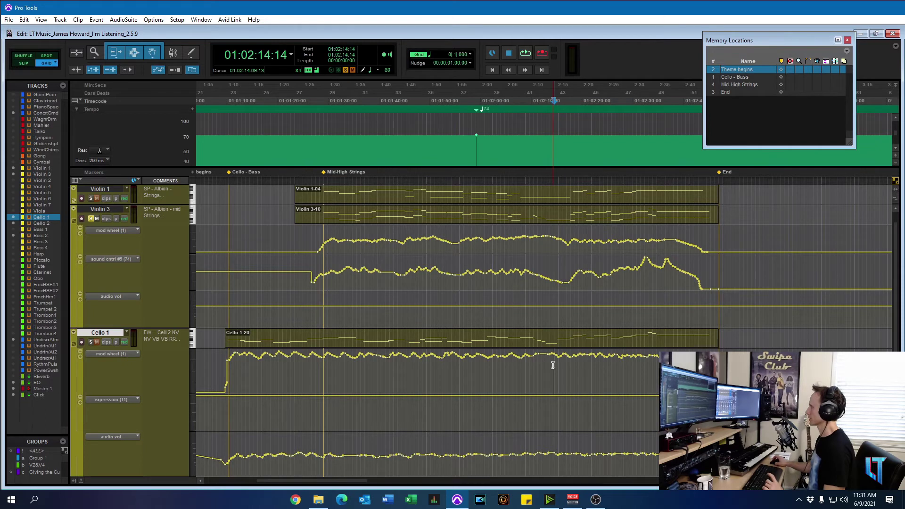
key("ctrl+bracketright")
key("ctrl+bracketright")
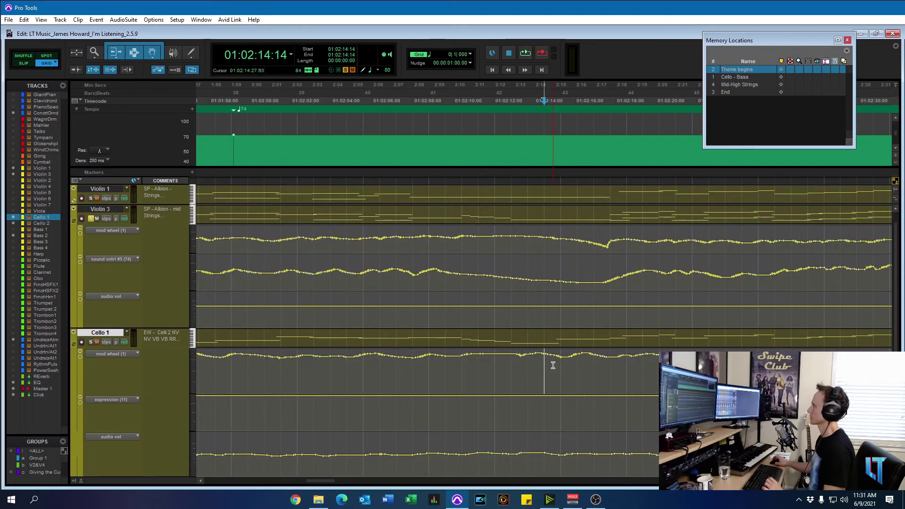
scroll(553, 365, "left", 8)
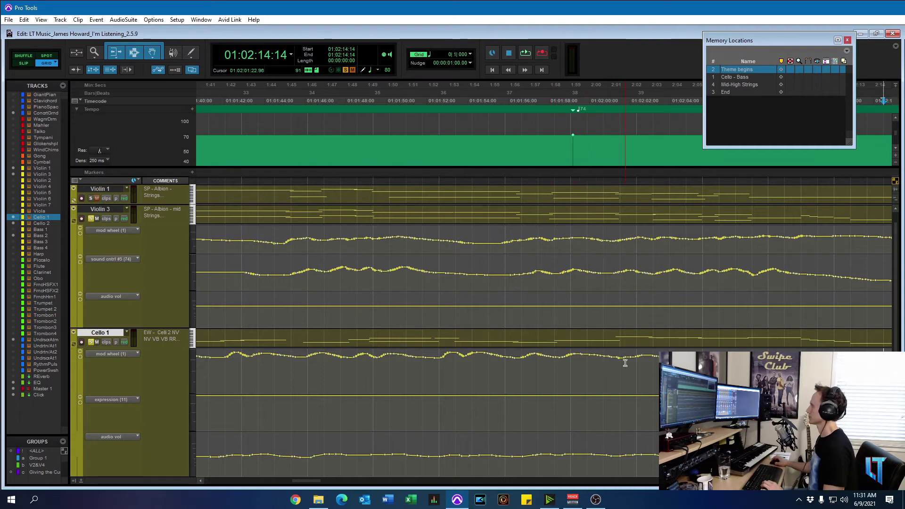
Start playback of the string parts from 01:01:58:08 with Cello 1's automation in view
left_click(554, 366)
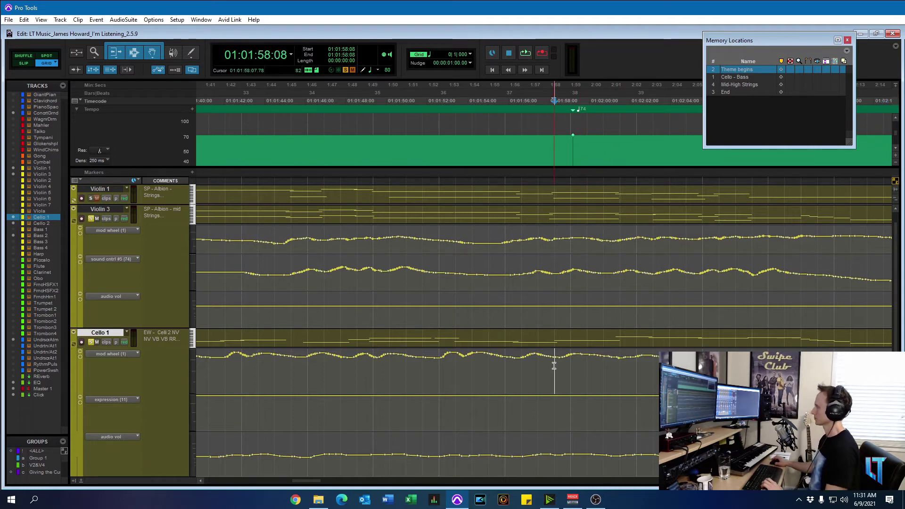
scroll(554, 366, "right", 3)
scroll(554, 366, "down", 1)
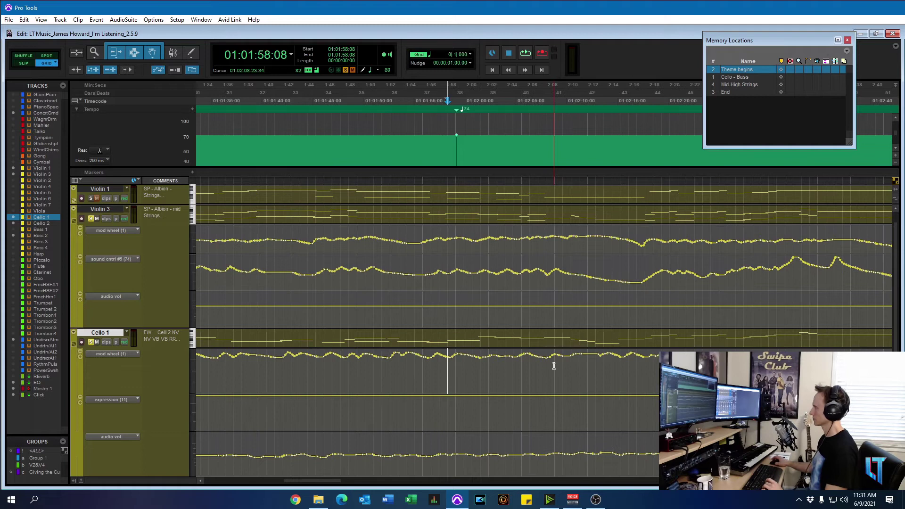
key("space")
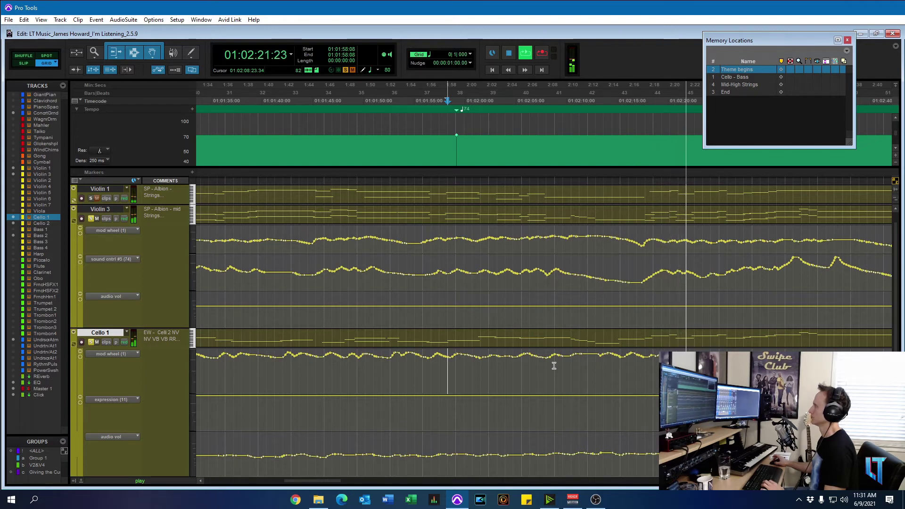
Stop playback and scroll through the tracks
key("space")
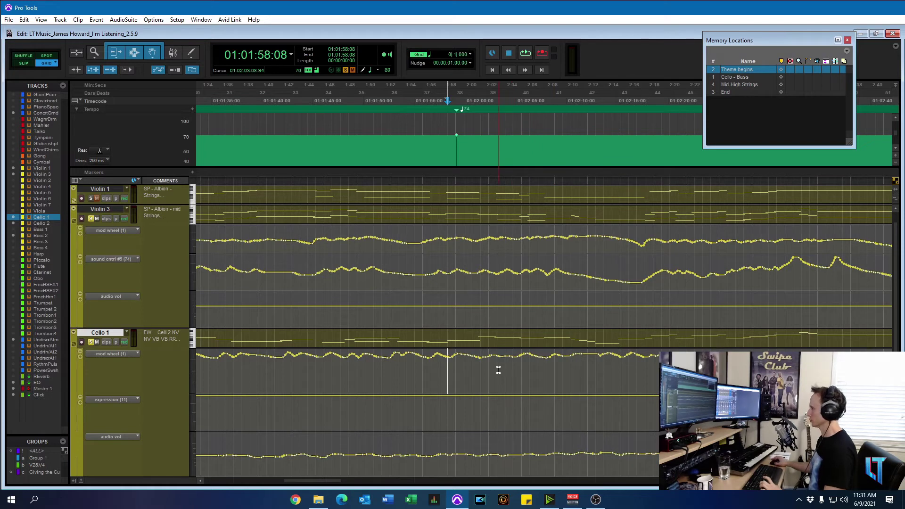
scroll(499, 370, "down", 1)
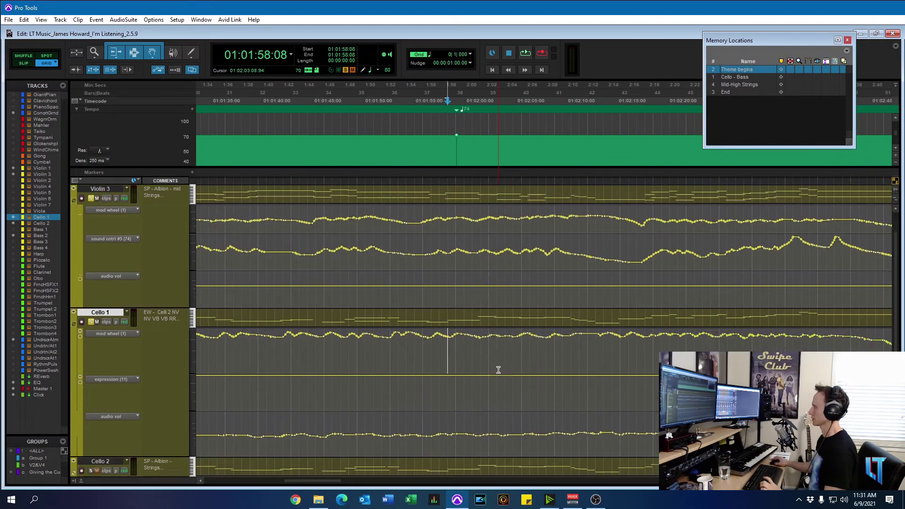
scroll(498, 370, "down", 1)
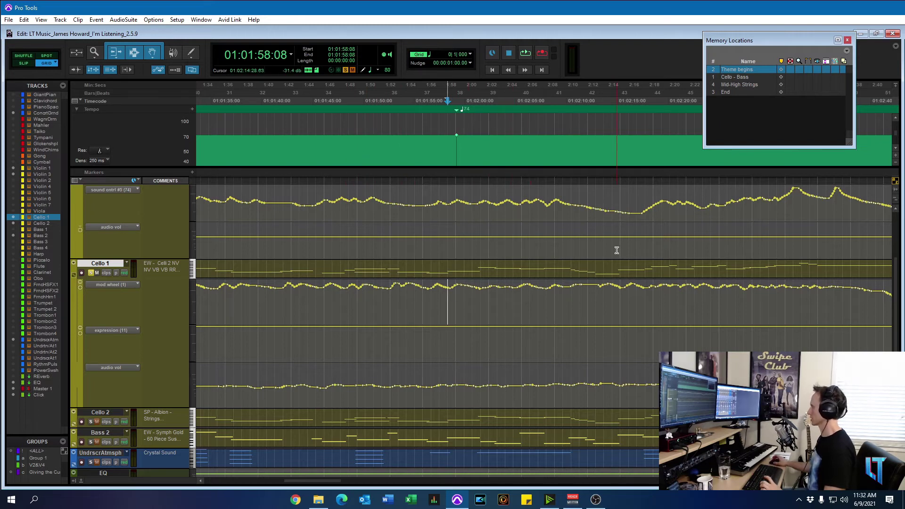
scroll(366, 322, "up", 2)
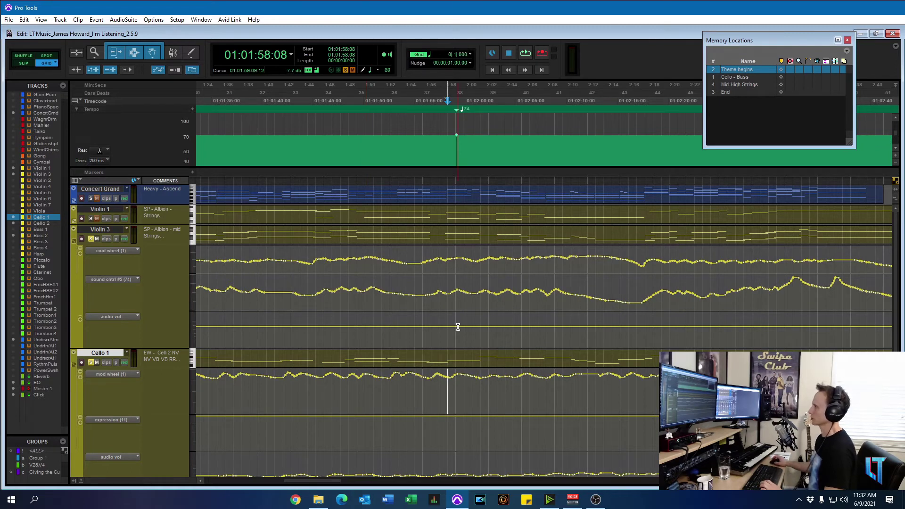
Place the insertion point at 01:02:03:04 and leave only Cello 1 selected
left_click(448, 242)
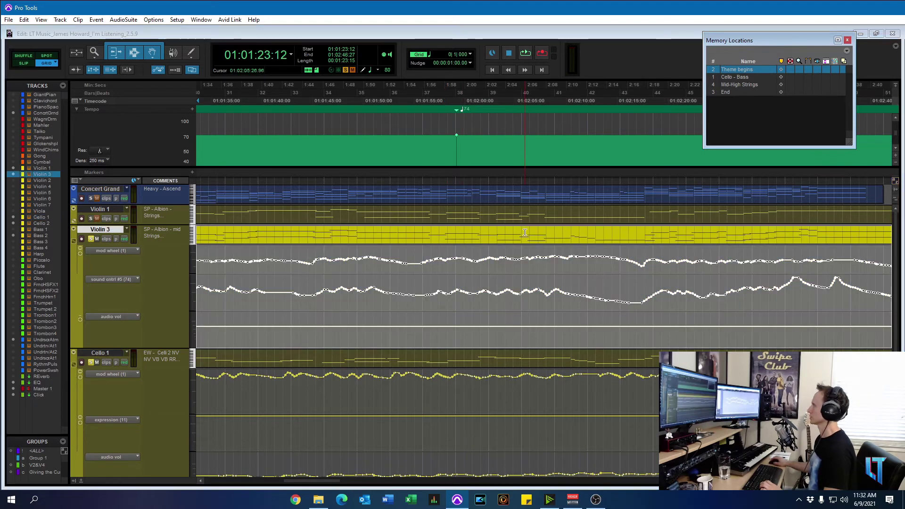
left_click(505, 230)
left_click(501, 232)
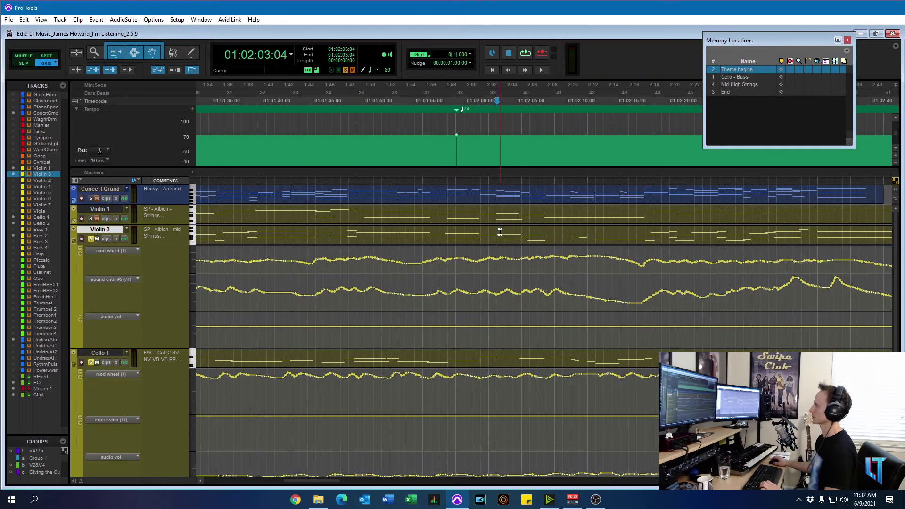
left_click(498, 355, "shift")
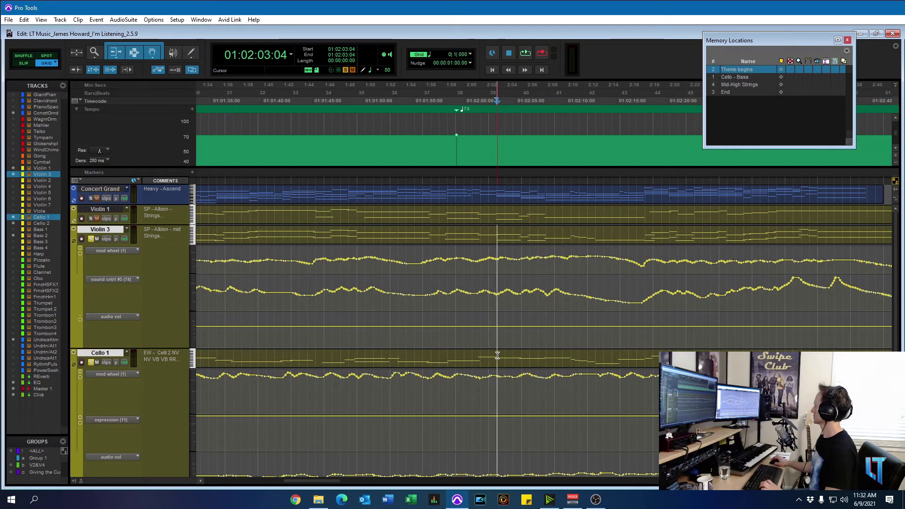
left_click(498, 355)
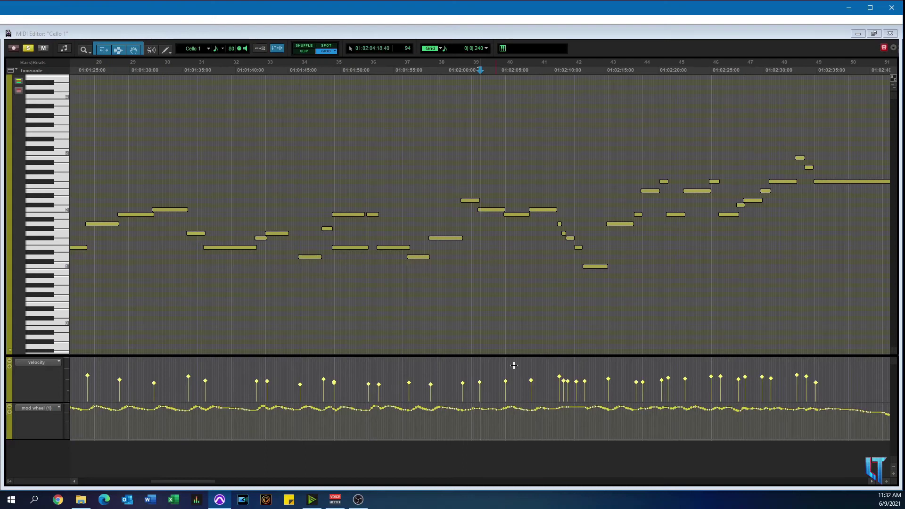
Zoom the MIDI Editor in on Cello 1's sustained notes around bars 38–39
scroll(481, 251, "up", 1)
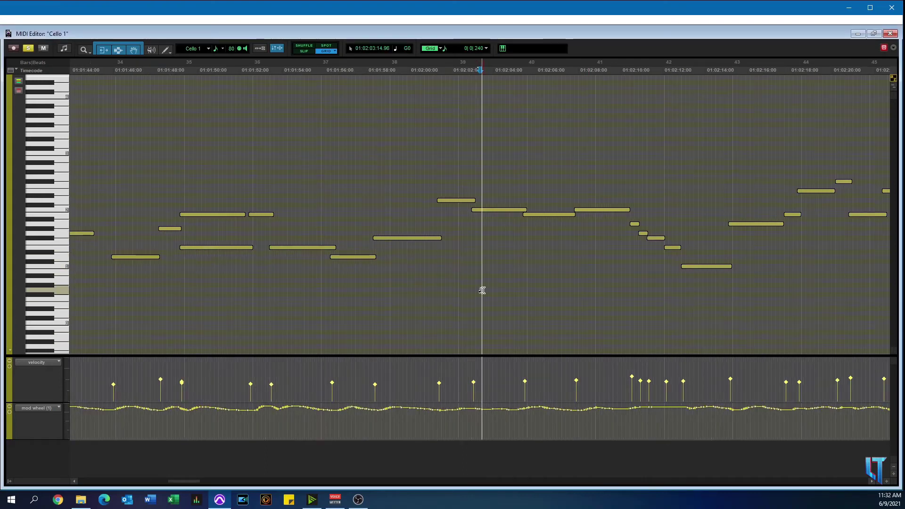
scroll(482, 291, "up", 2)
scroll(482, 291, "down", 1)
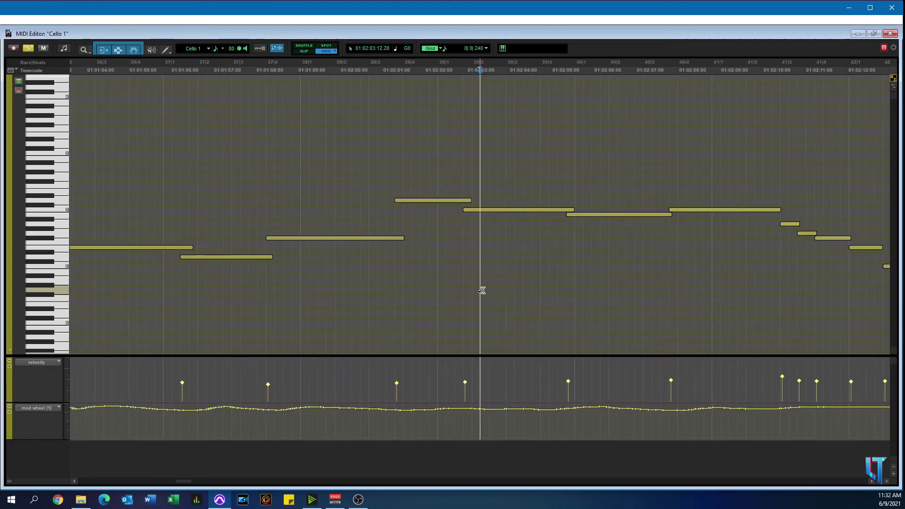
scroll(482, 290, "up", 1)
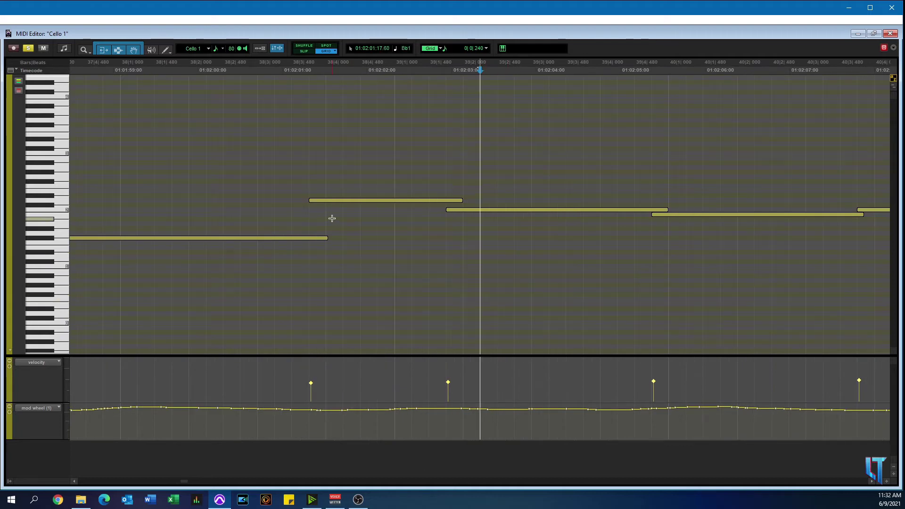
scroll(354, 238, "left", 2)
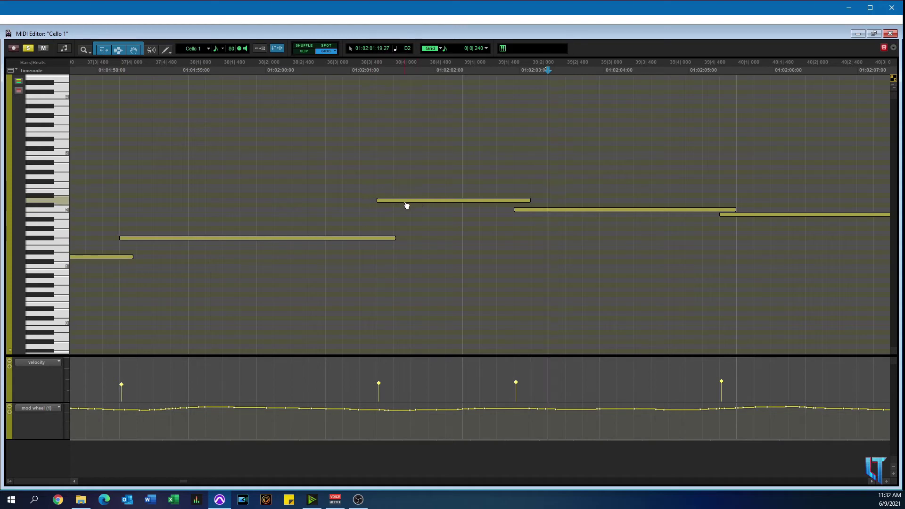
Trim the long Cello 1 note before bar 38, then marquee-select the four descending notes near bar 41
left_click(362, 238)
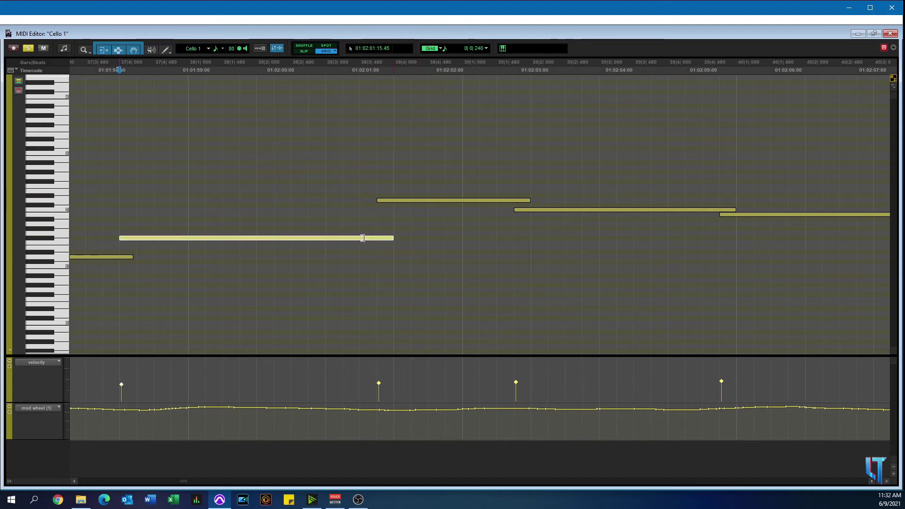
left_click_drag(362, 238, 359, 238)
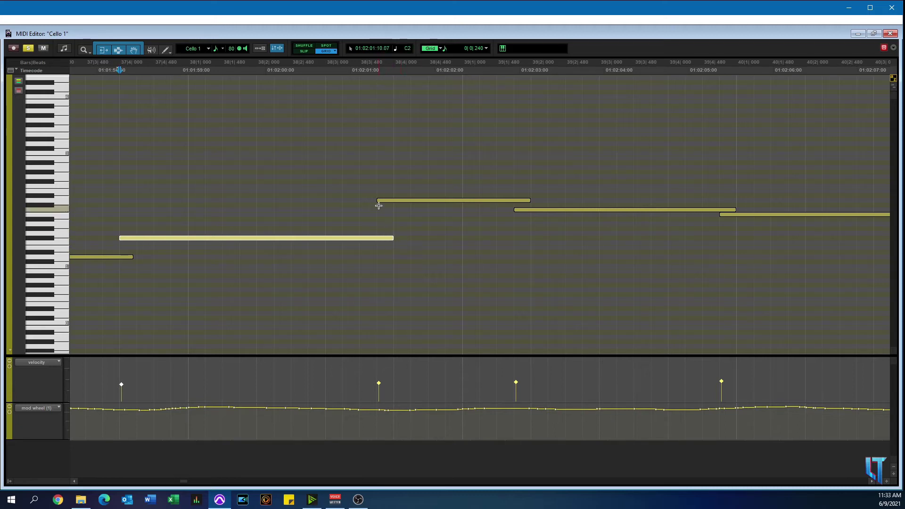
scroll(406, 243, "right", 3)
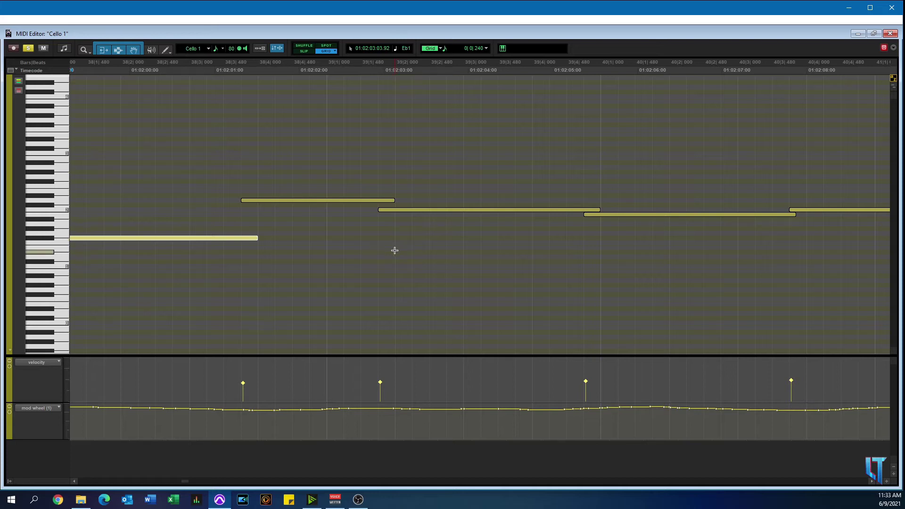
scroll(394, 250, "right", 8)
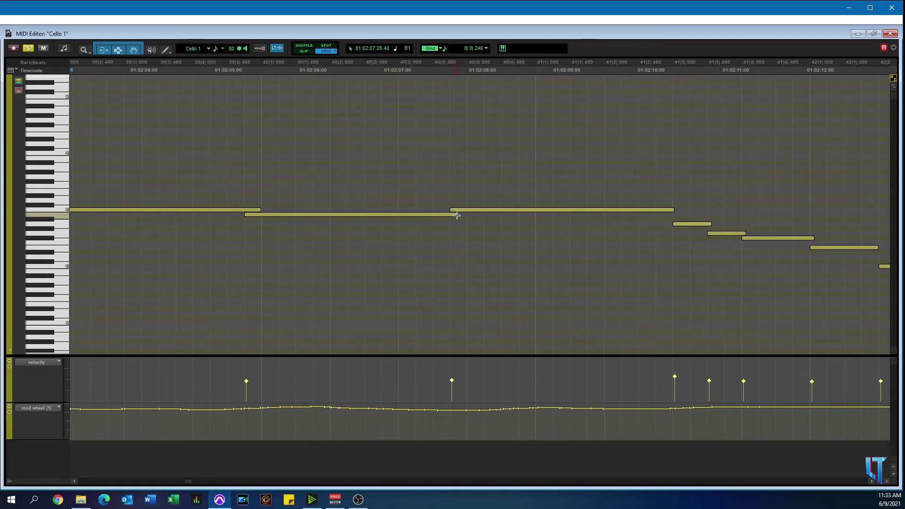
scroll(462, 265, "right", 5)
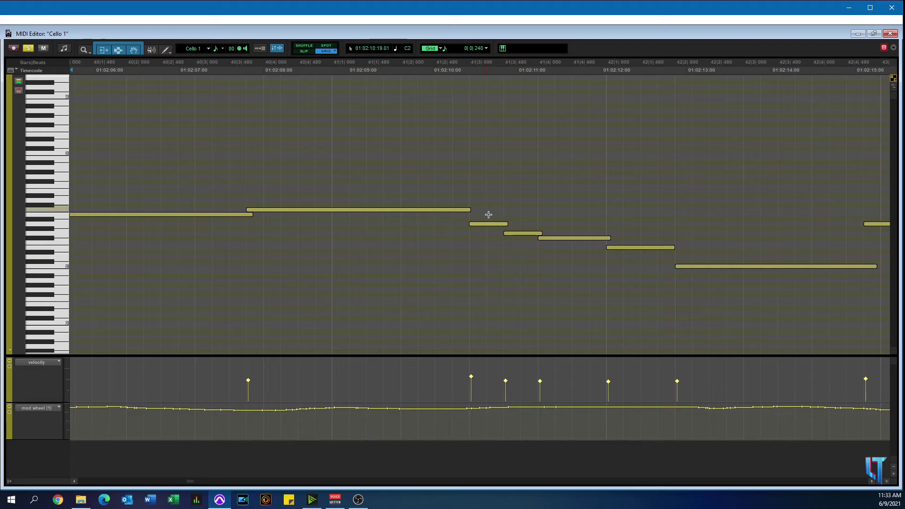
left_click_drag(486, 210, 631, 273)
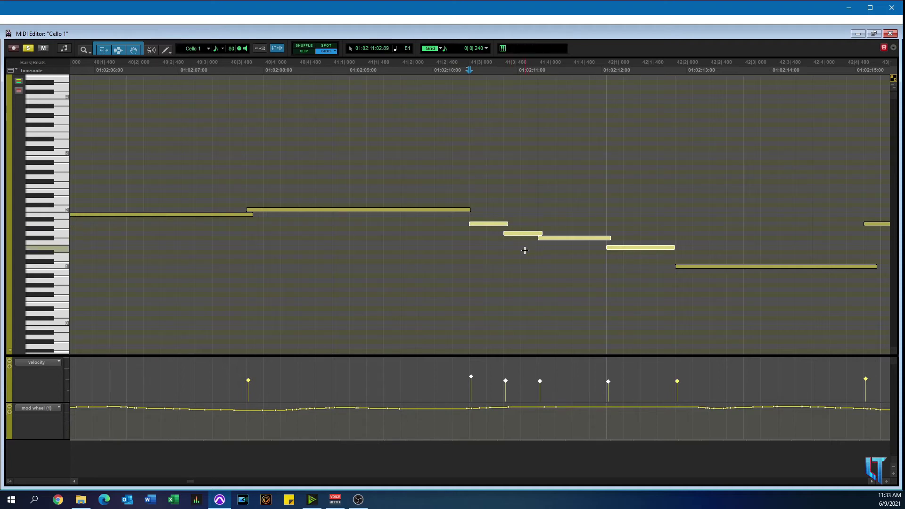
left_click(521, 265)
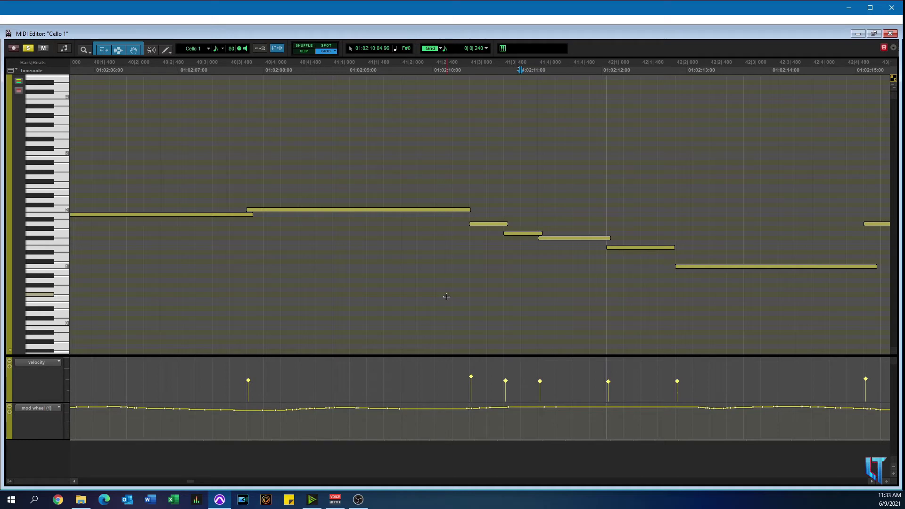
Zoom out along the Cello 1 line and select the high note near 01:02:01
key("ctrl+bracketleft")
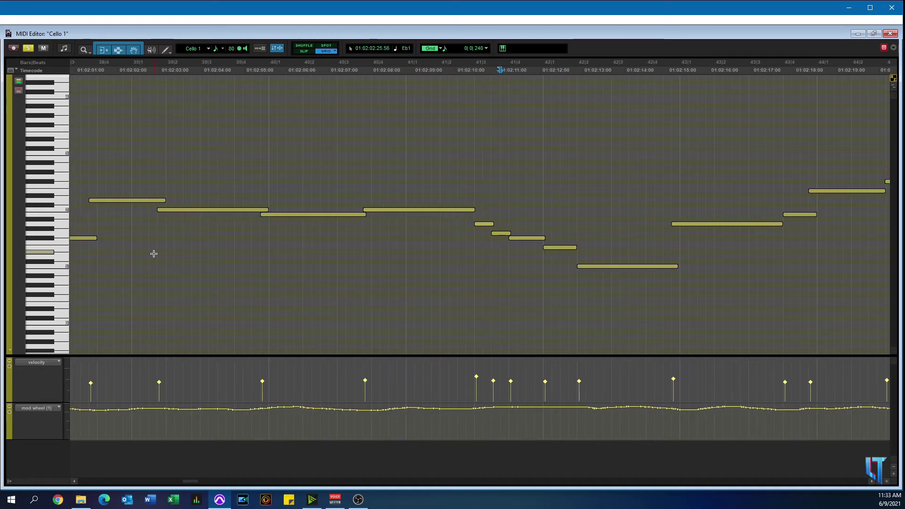
scroll(154, 254, "left", 2)
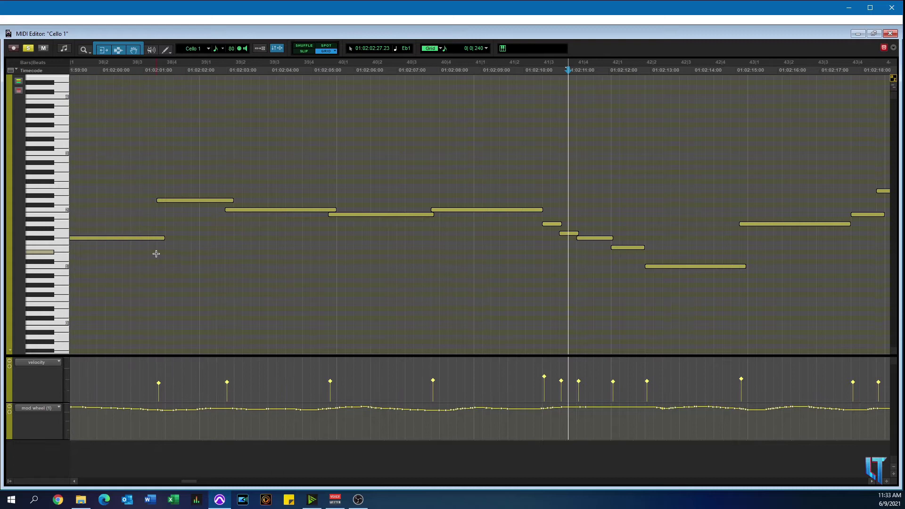
left_click(165, 206)
left_click(163, 191)
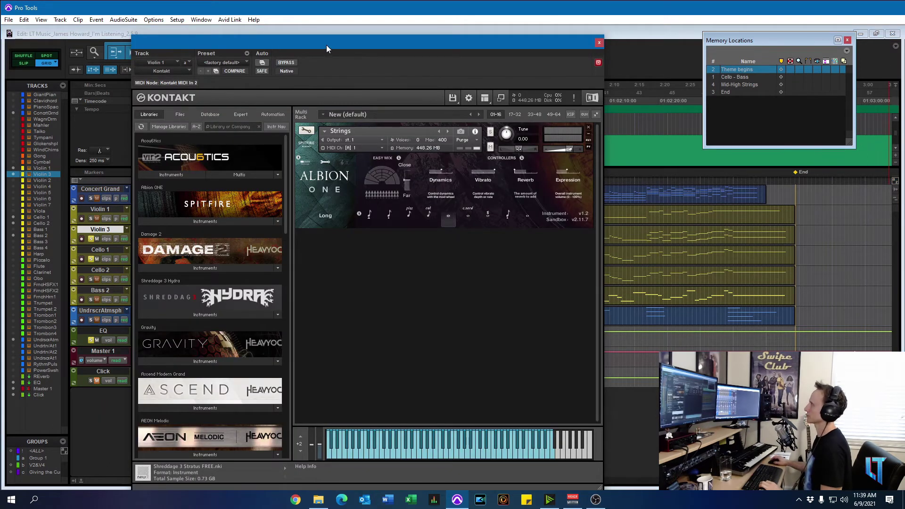
Raise Violin 3's Kontakt window, nudge its Albion close/far mic distance, then close it
left_click_drag(327, 44, 329, 28)
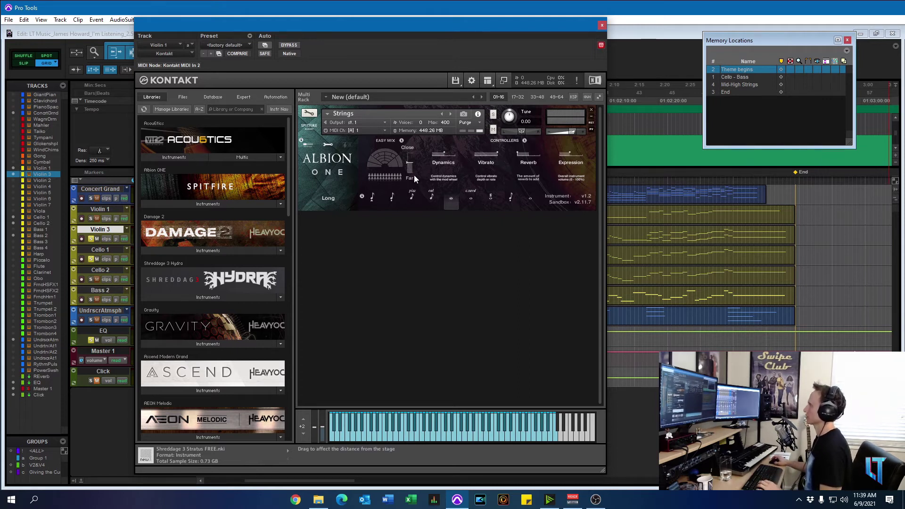
left_click_drag(414, 178, 406, 177)
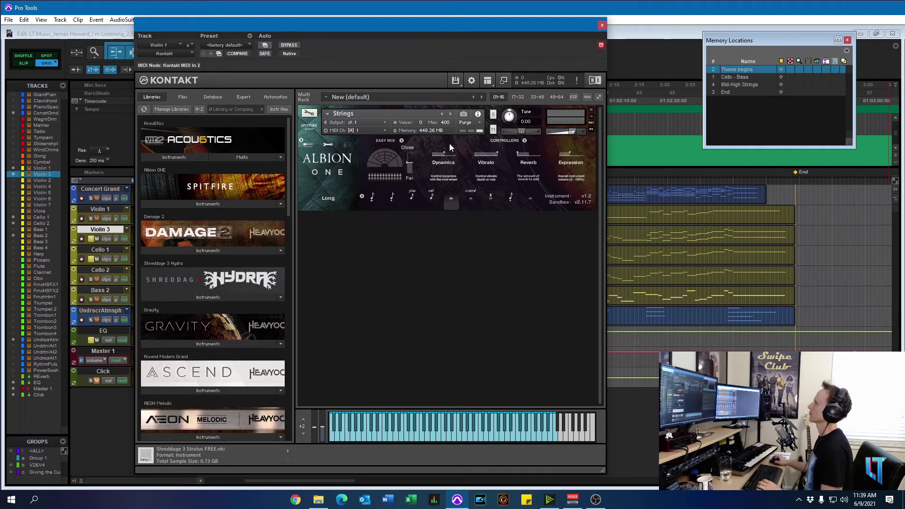
left_click(602, 25)
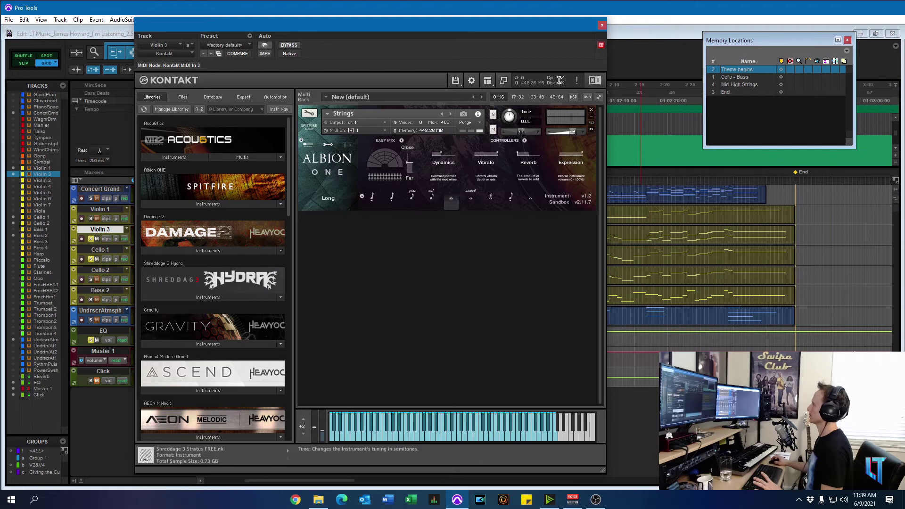
left_click(602, 26)
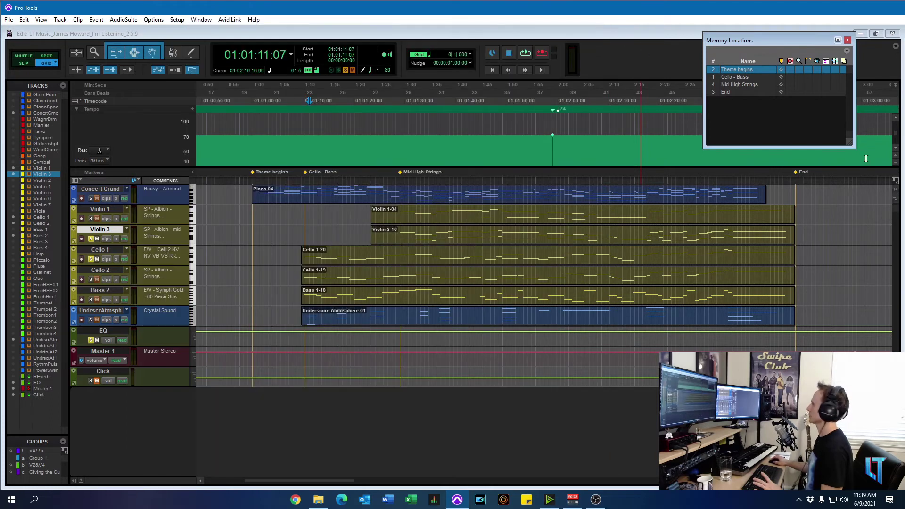
left_click(310, 257)
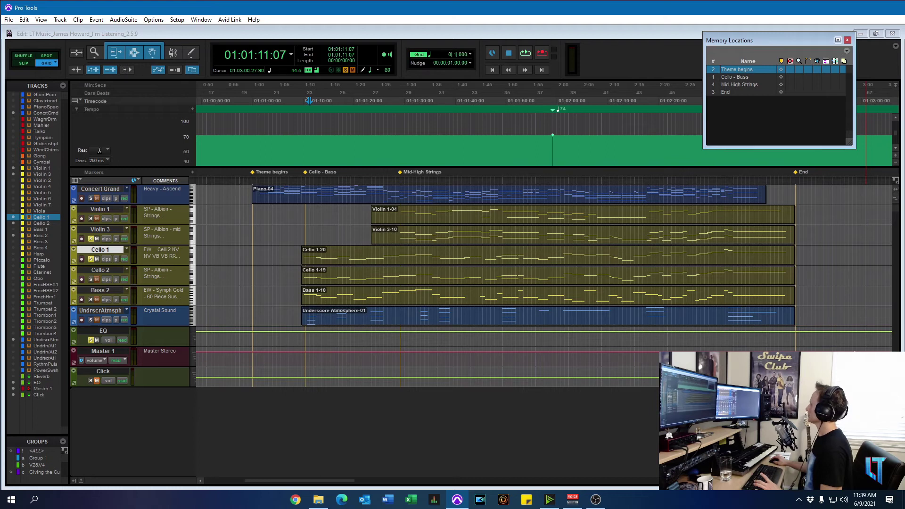
key("ctrl+alt+p")
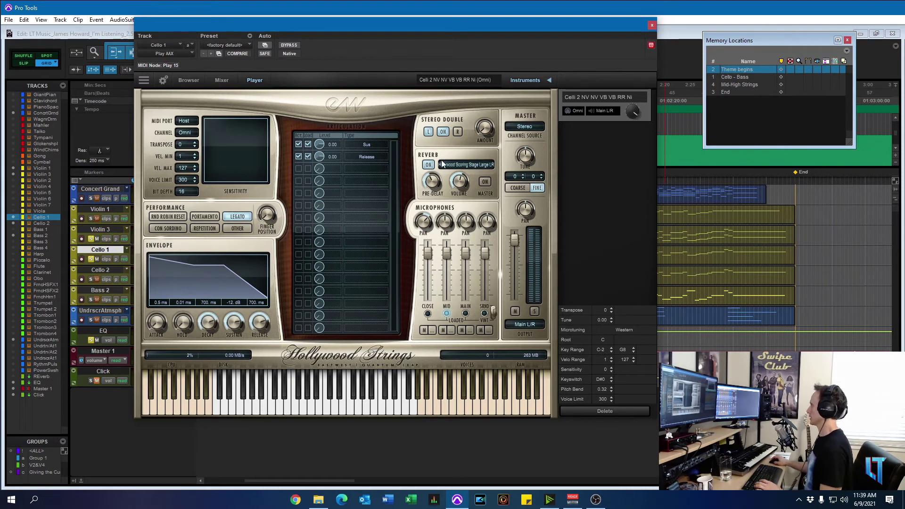
left_click(458, 166)
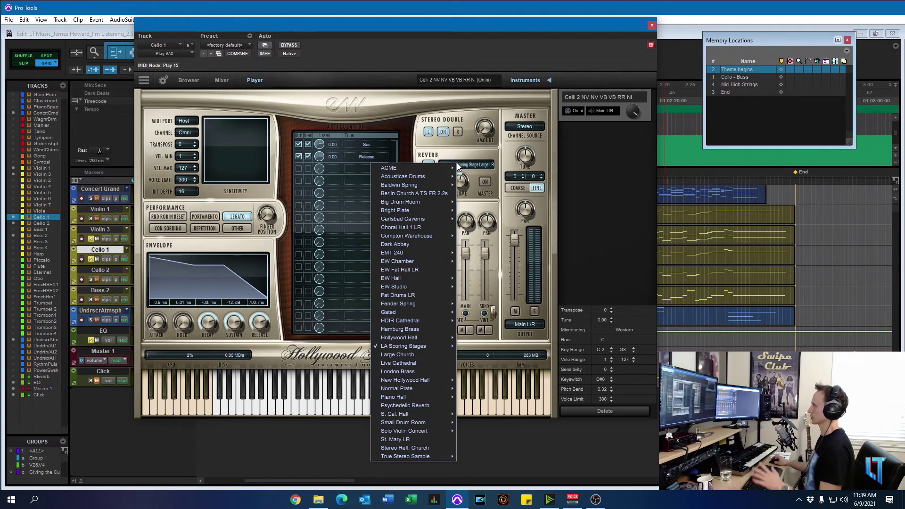
mouse_move(420, 348)
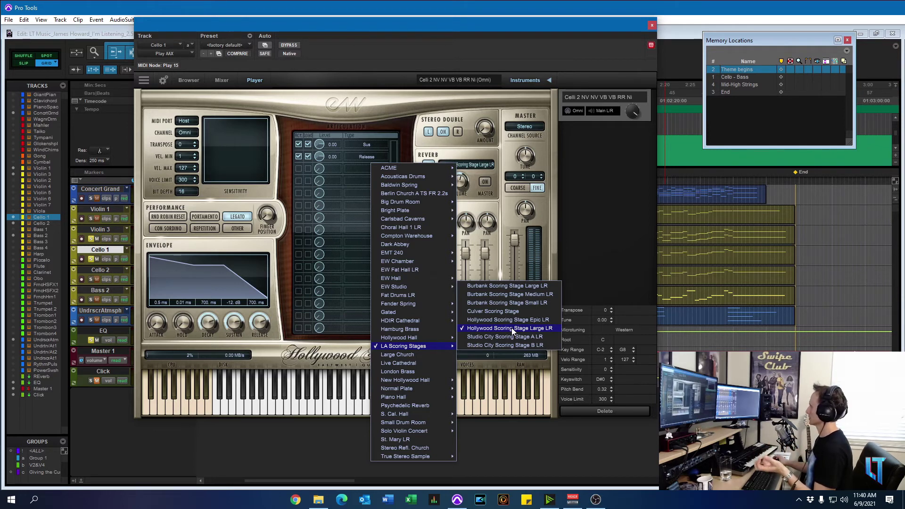
left_click(547, 52)
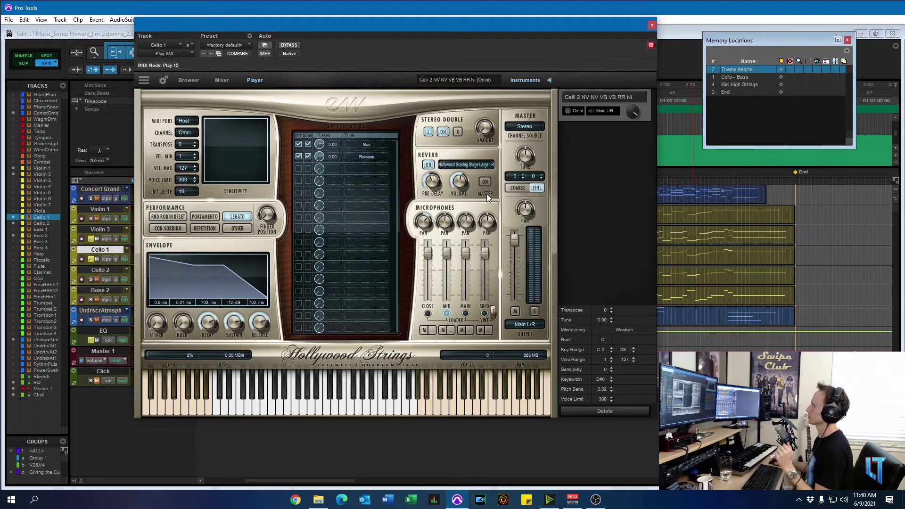
left_click(465, 166)
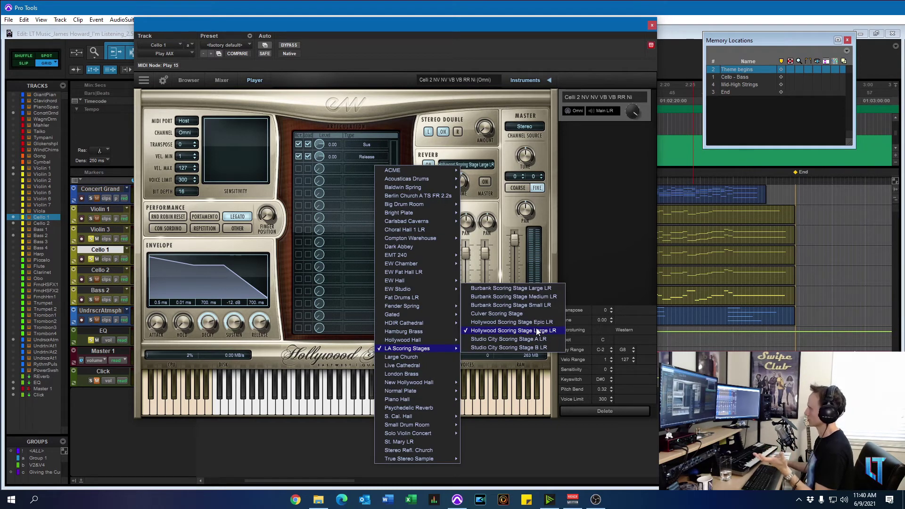
left_click(548, 40)
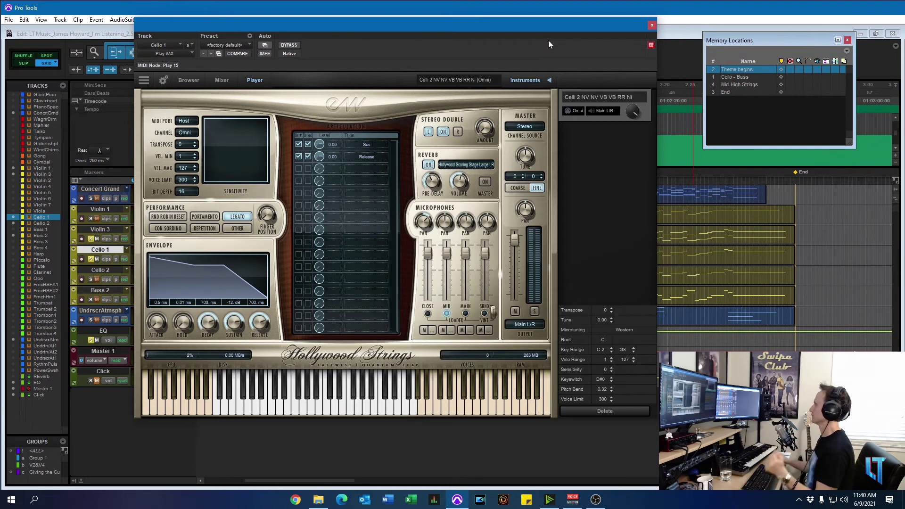
left_click(678, 199)
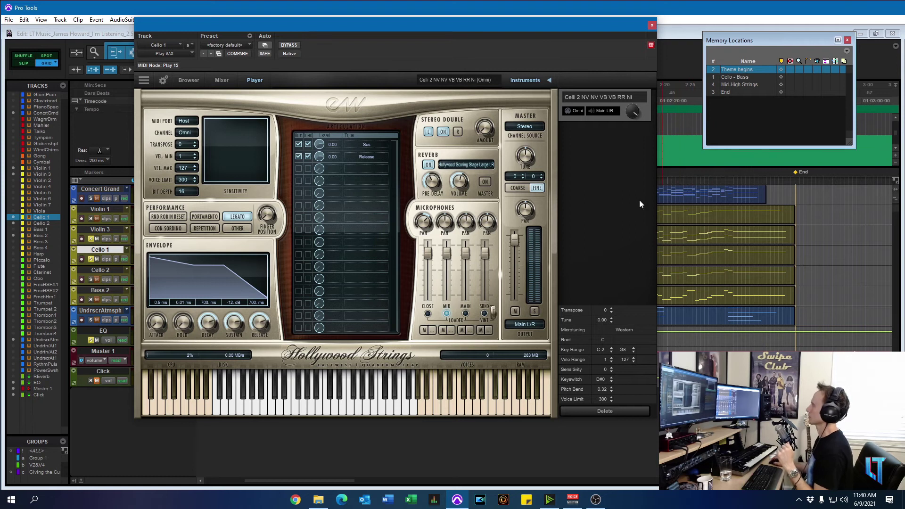
left_click(654, 26)
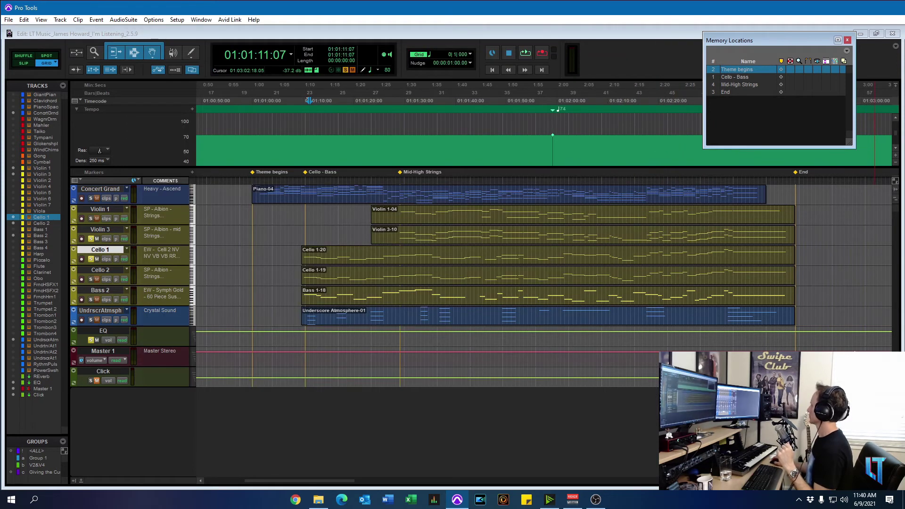
left_click(101, 270)
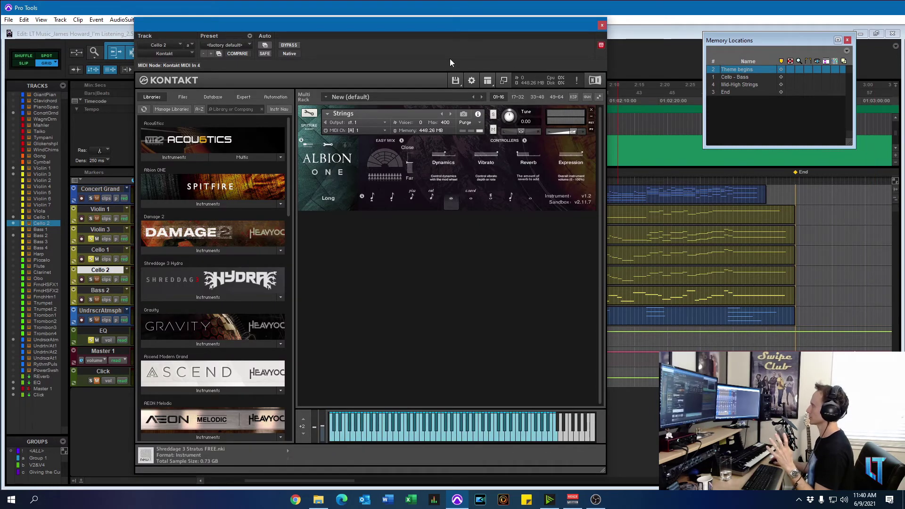
left_click_drag(335, 25, 335, 15)
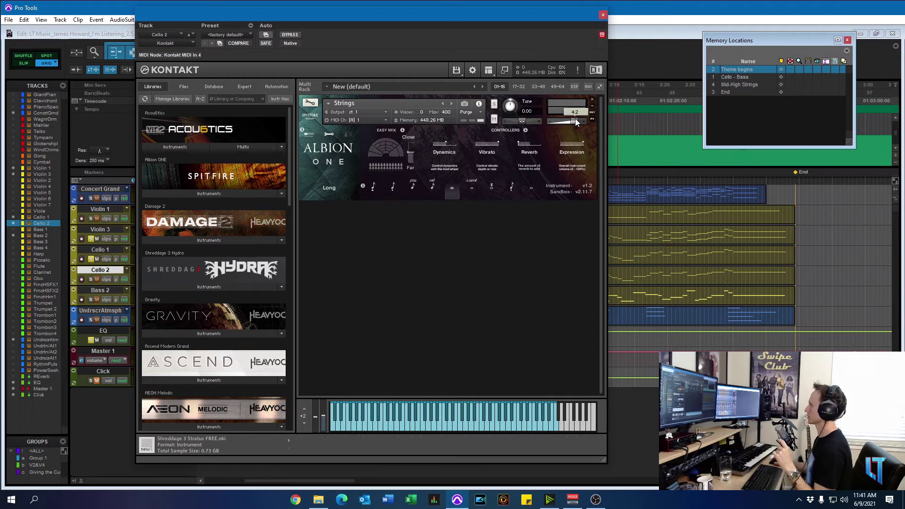
left_click(604, 15)
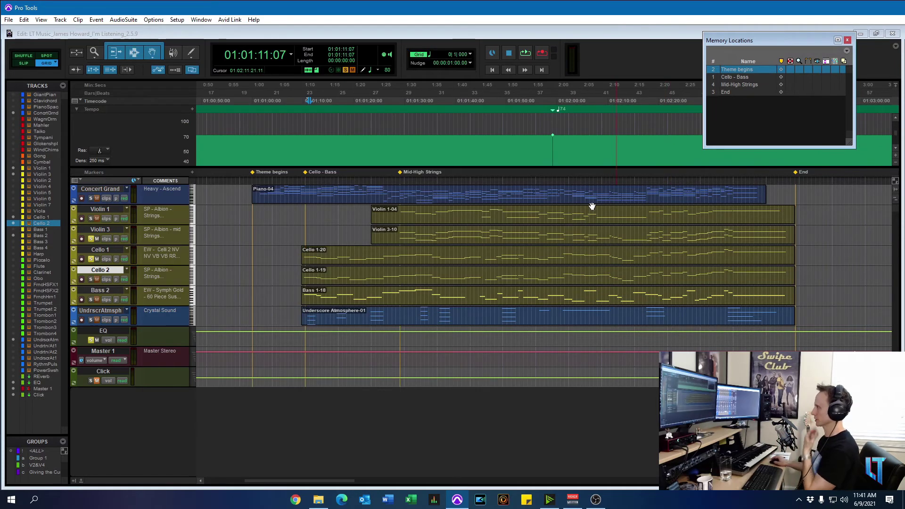
left_click(91, 259)
Clear the Violin 3 and Cello 1 solos and open Bass 2's Play instrument
left_click(91, 260)
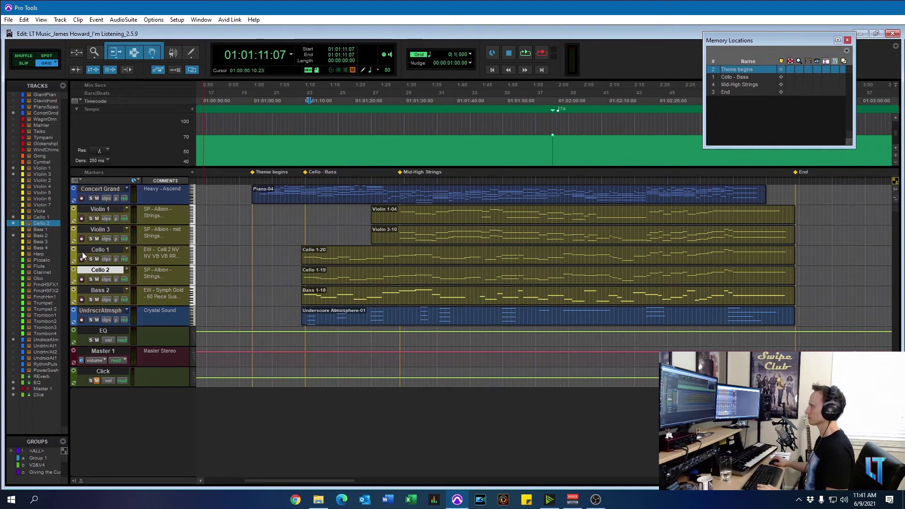
left_click(478, 298)
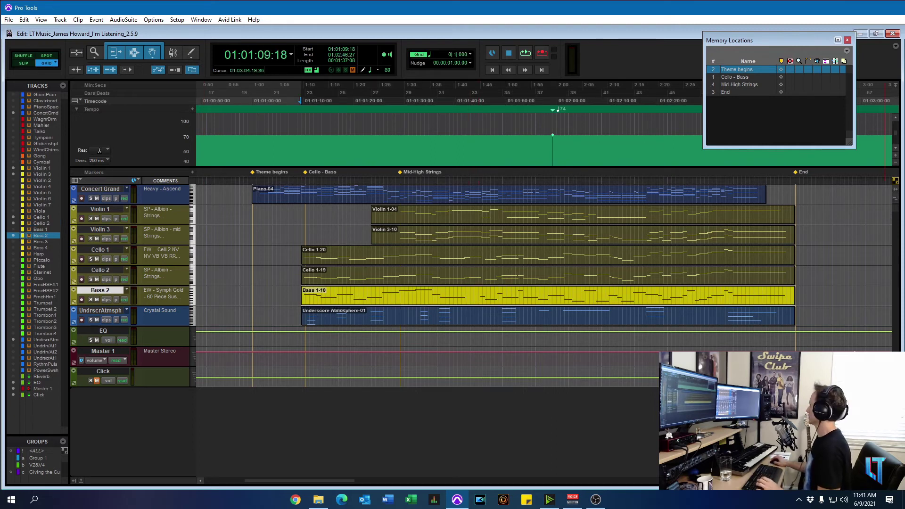
key("ctrl+alt+o")
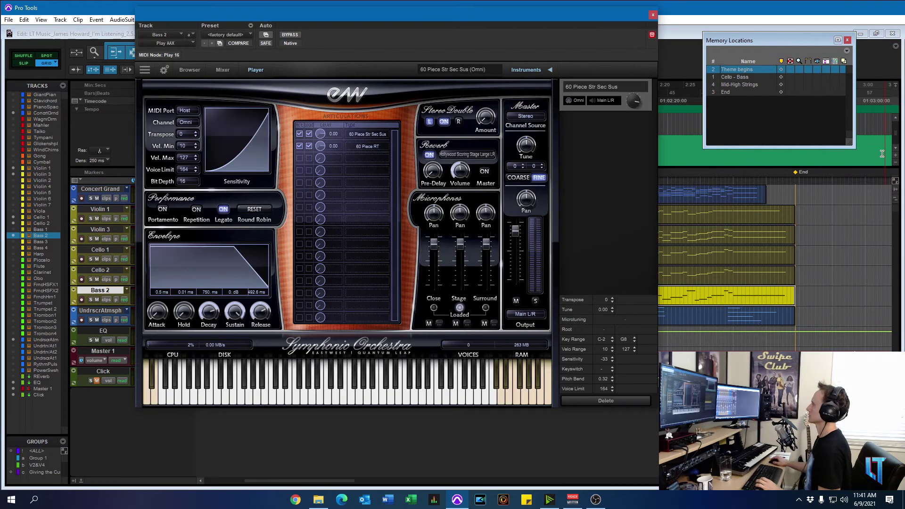
left_click(716, 287)
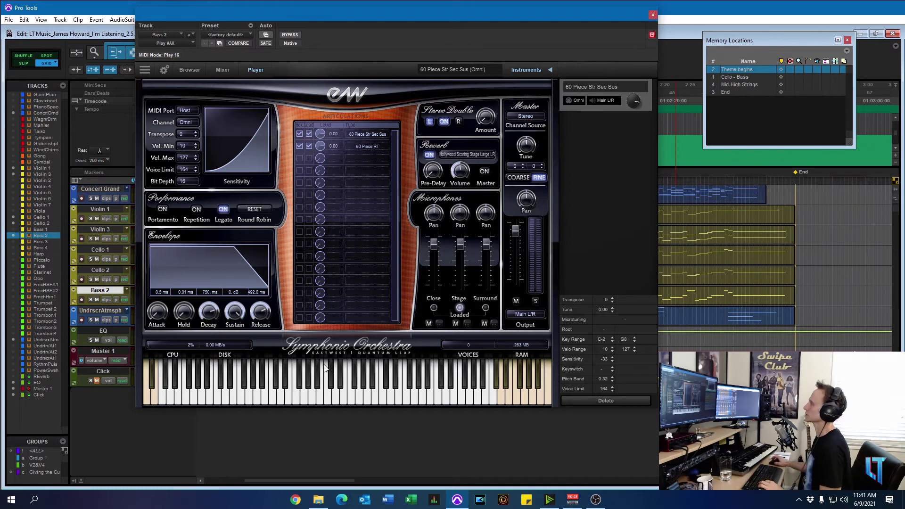
Keep Bass 2's reverb on Hollywood Scoring Stage Large LR and close the Play window
left_click(466, 154)
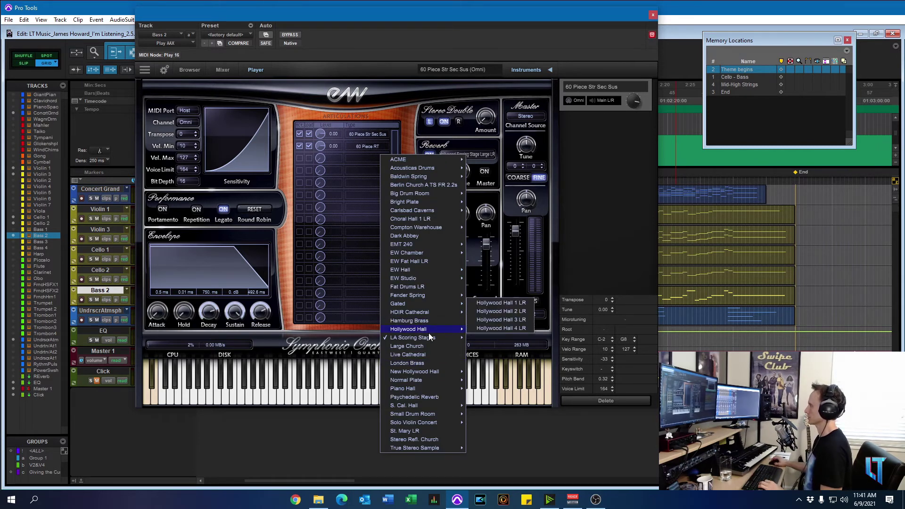
mouse_move(429, 337)
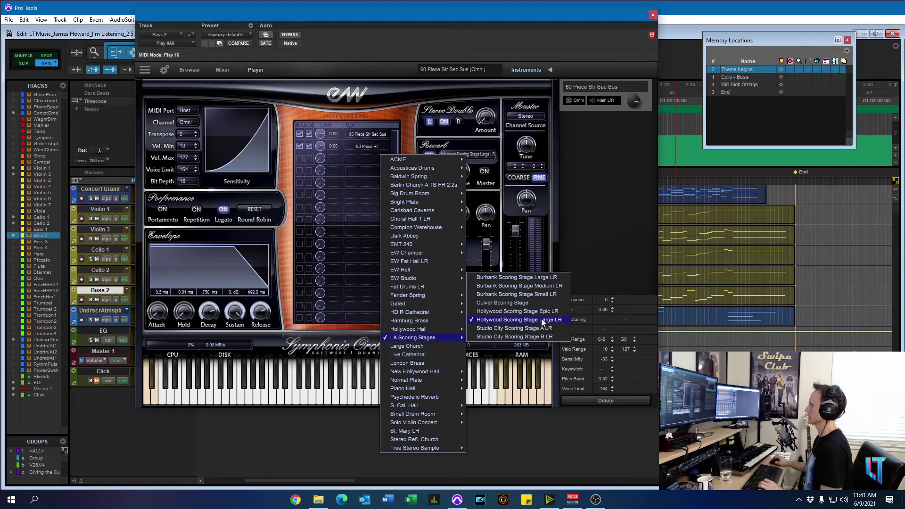
left_click(459, 41)
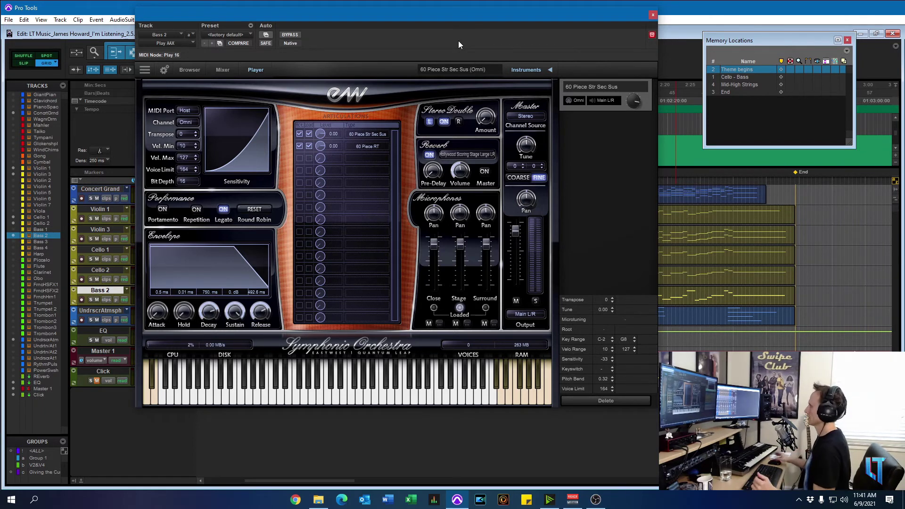
left_click(654, 17)
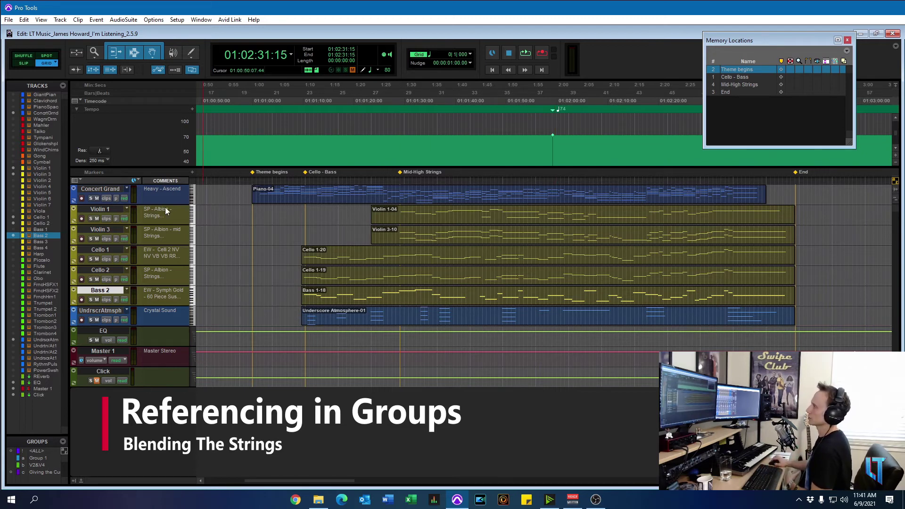
left_click(91, 218)
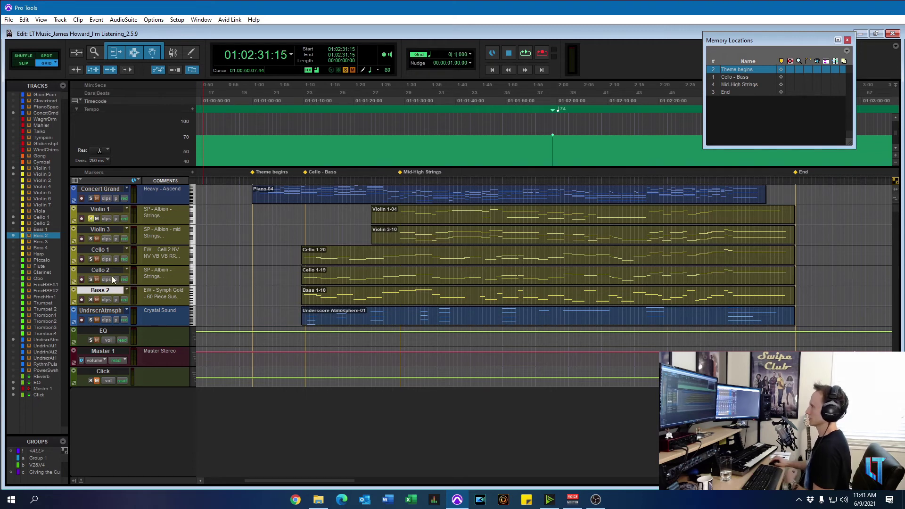
left_click(91, 218)
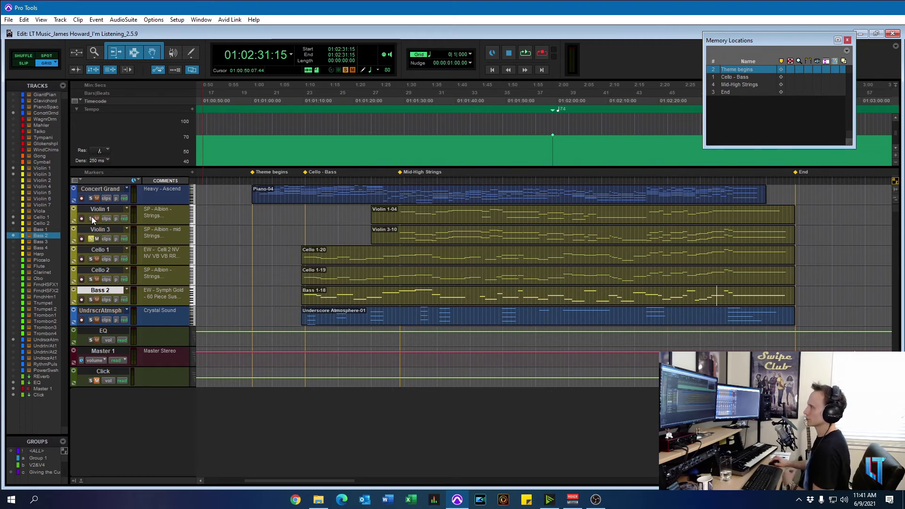
left_click(90, 259)
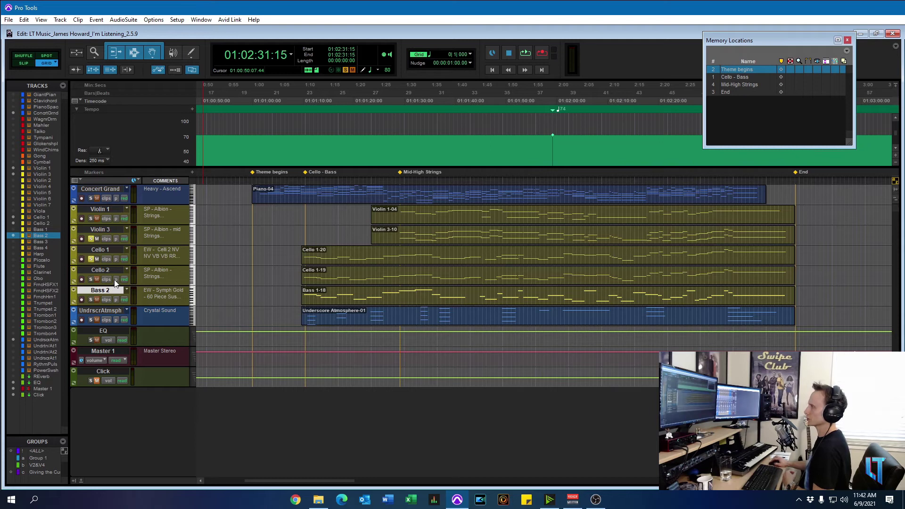
left_click(91, 341)
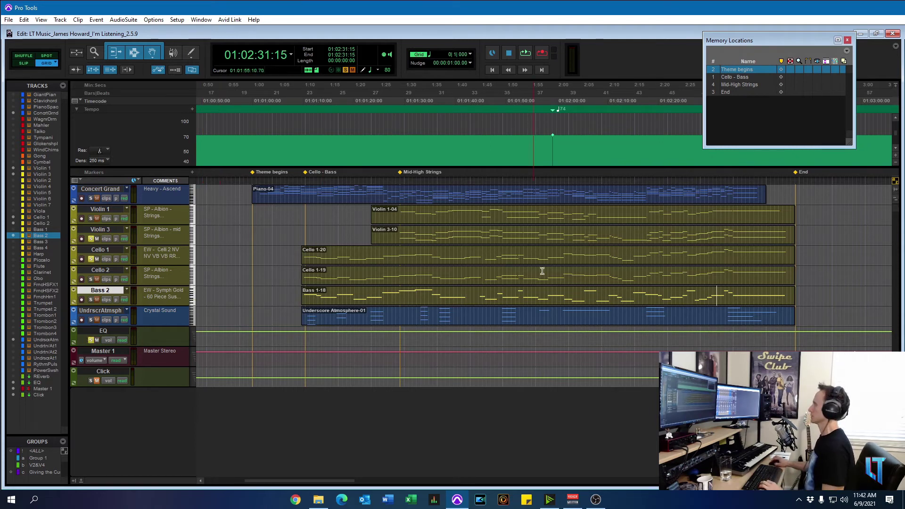
left_click(550, 233)
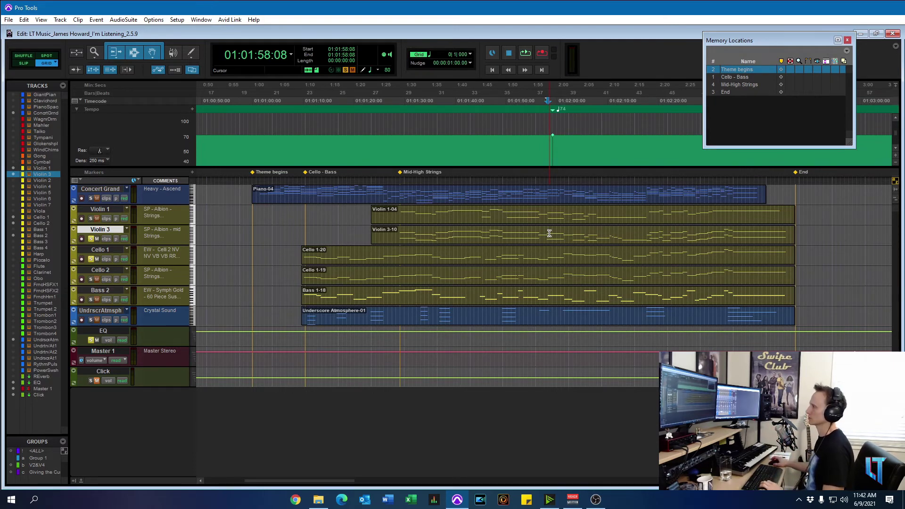
key("space")
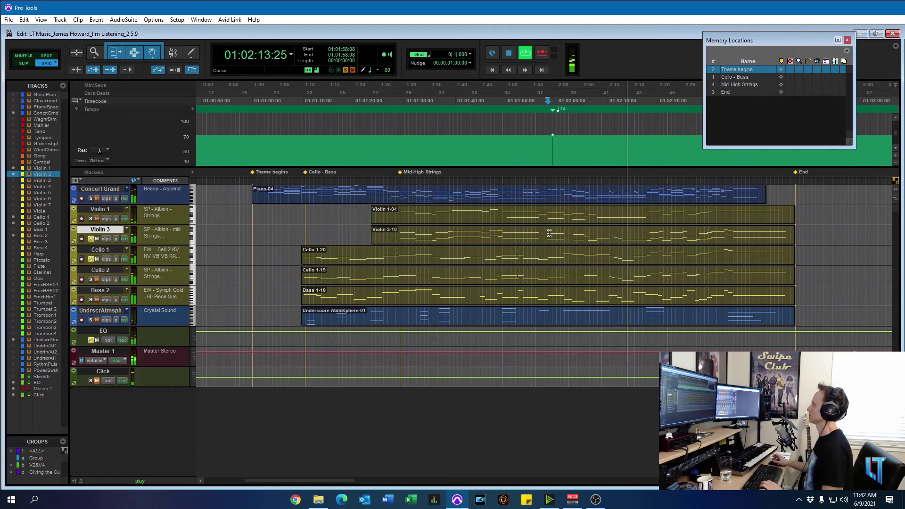
key("space")
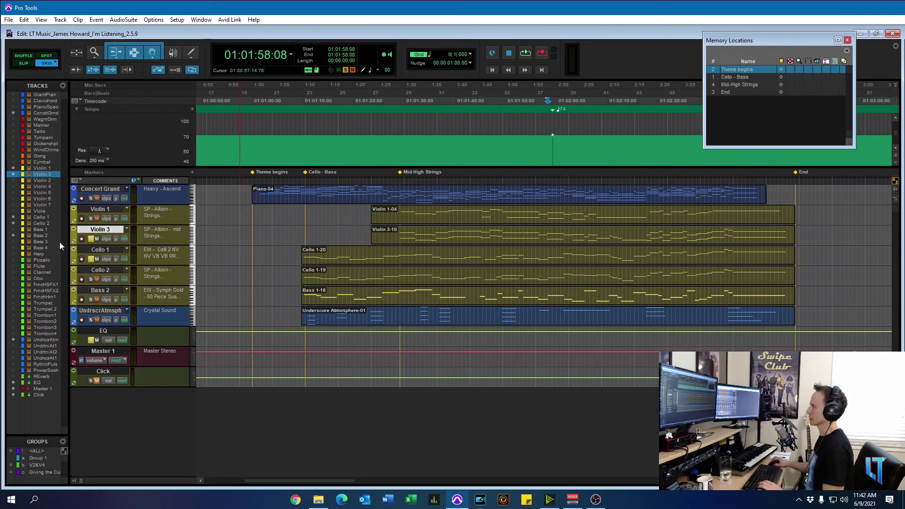
Toggle Violin 3's track height and automation lanes, returning it to normal view
key("ctrl+alt+bracketleft")
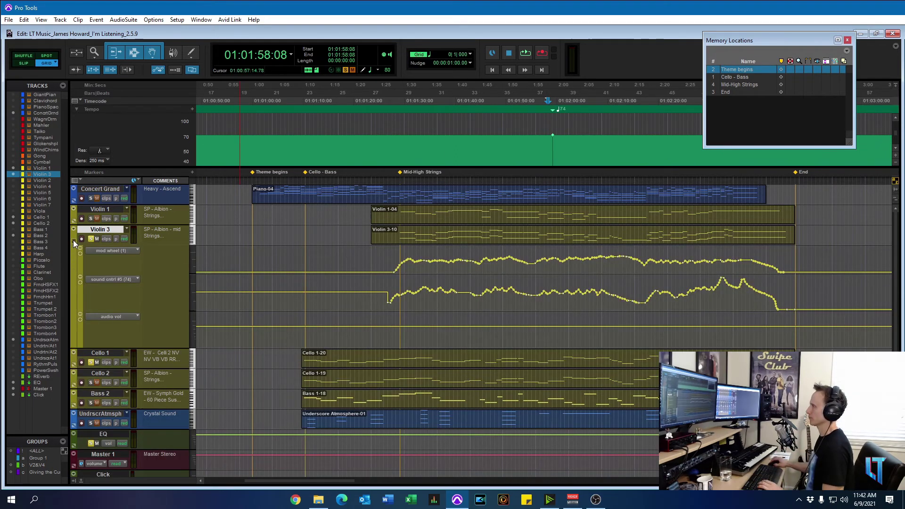
key("ctrl+alt+bracketleft")
left_click(73, 240)
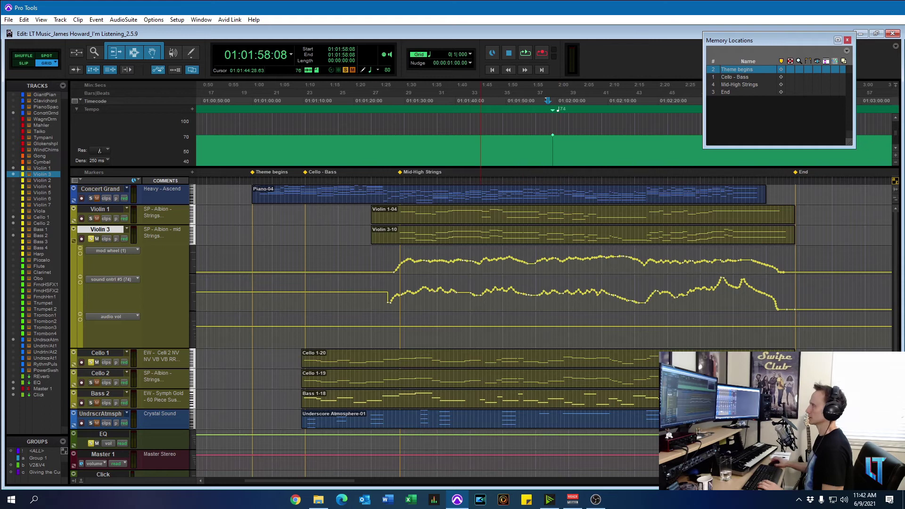
left_click(73, 240)
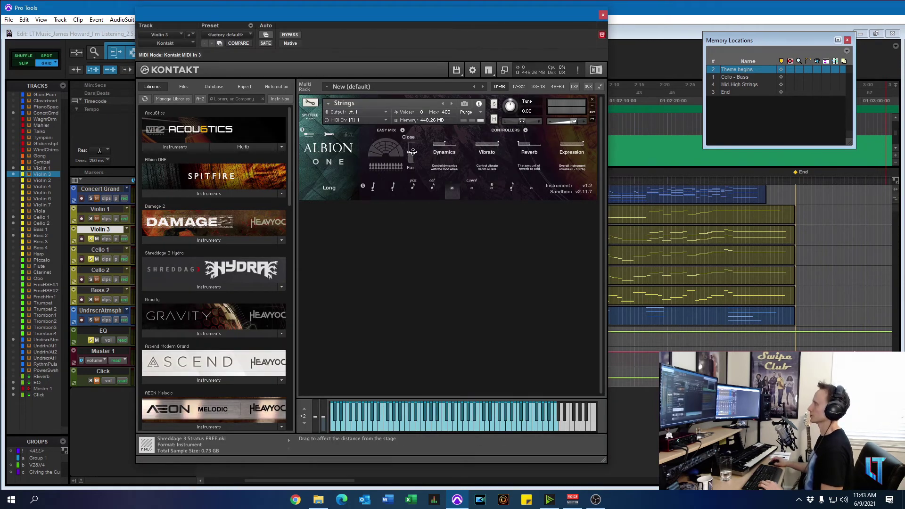
Nudge Violin 3's Albion mic distance toward Close, start playback, then push it toward Far
left_click_drag(413, 152, 413, 142)
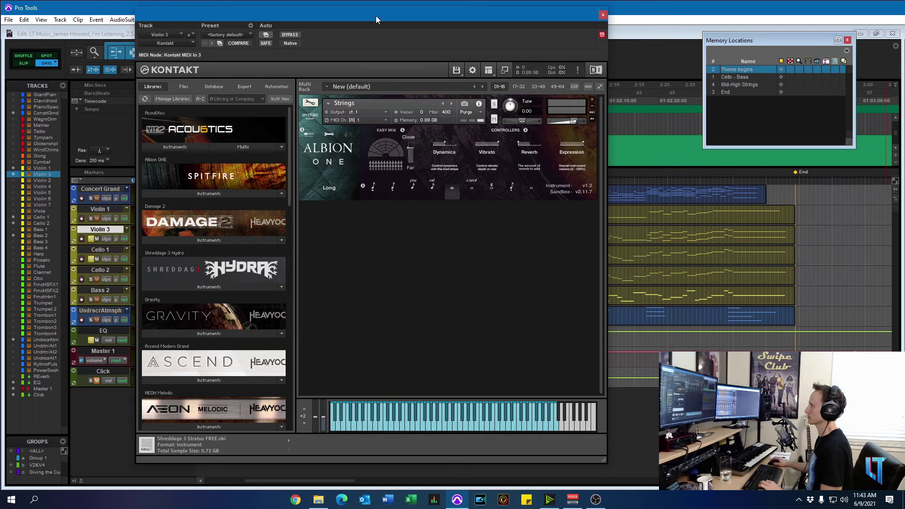
left_click_drag(377, 16, 265, 21)
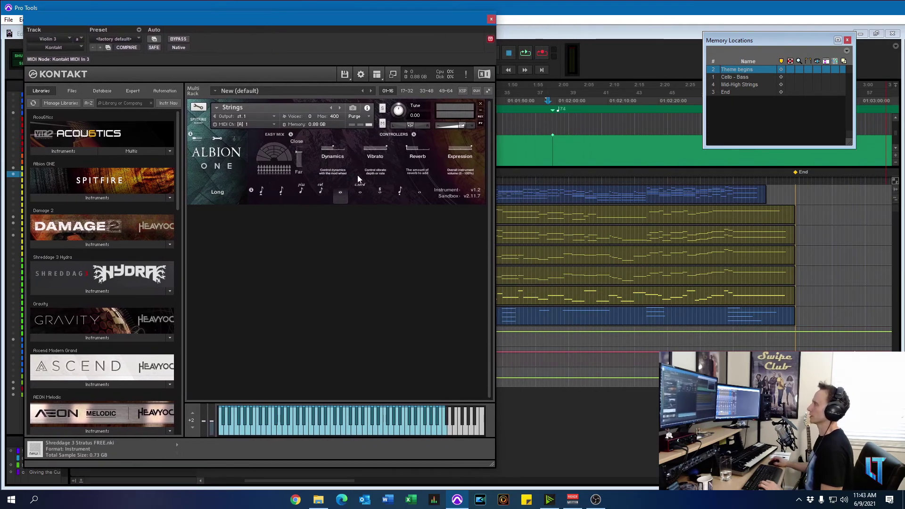
key("space")
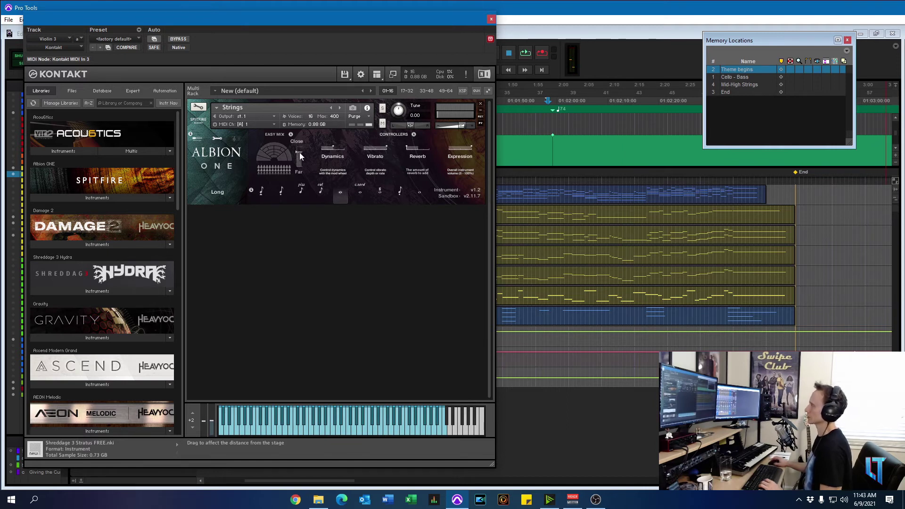
left_click_drag(300, 154, 302, 170)
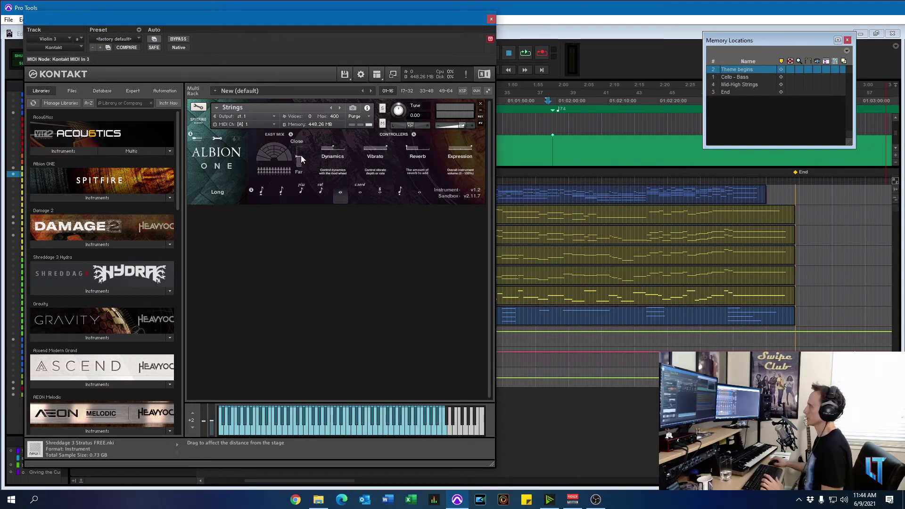
left_click_drag(300, 160, 301, 168)
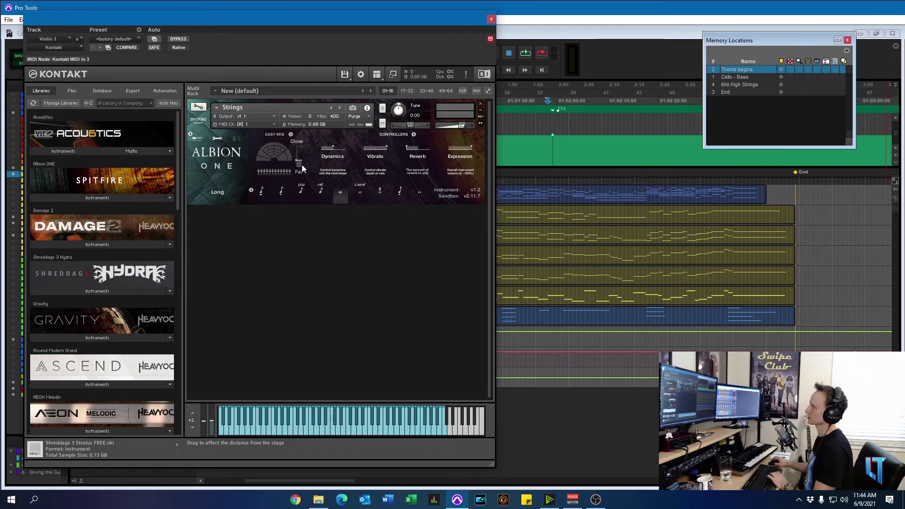
scroll(301, 164, "up", 2)
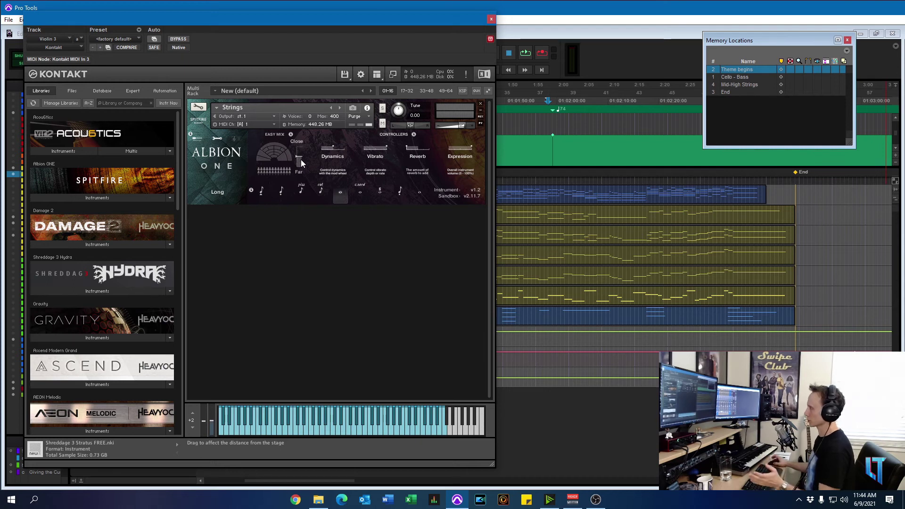
Set Violin 3's Albion mic distance to Far and play a pass to hear it
left_click_drag(300, 160, 301, 174)
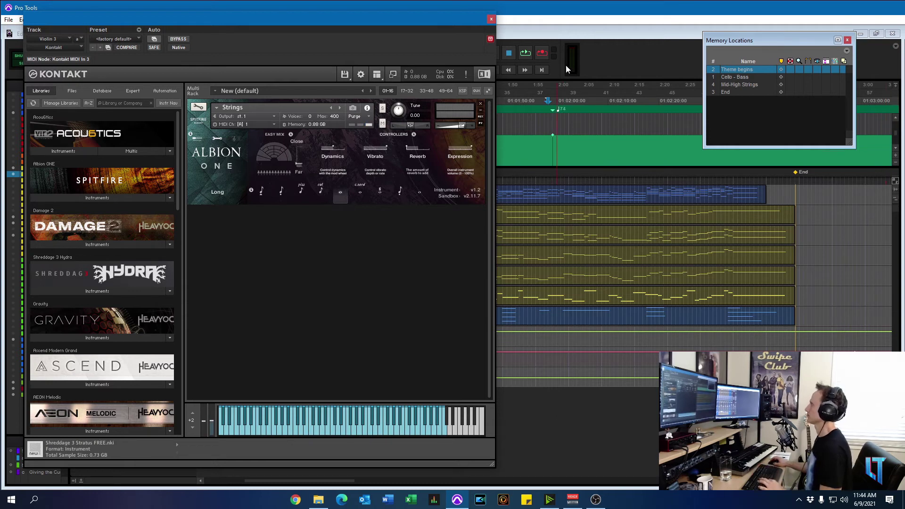
left_click(597, 54)
key("space")
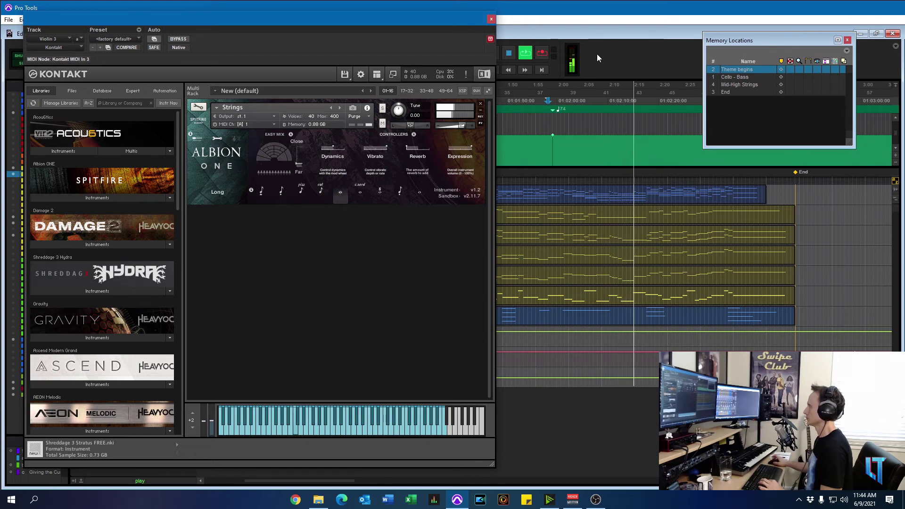
key("space")
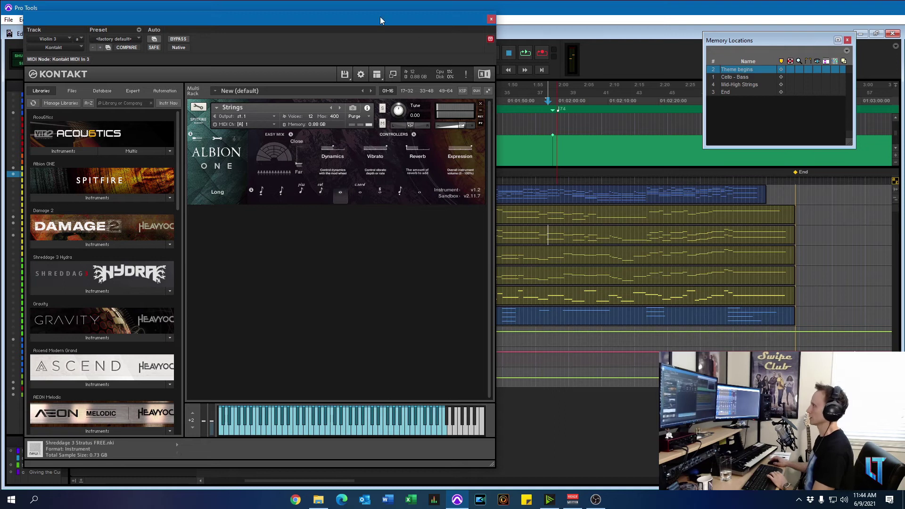
Move the mic distance back toward Close, play another pass, and close Kontakt
left_click_drag(299, 164, 301, 160)
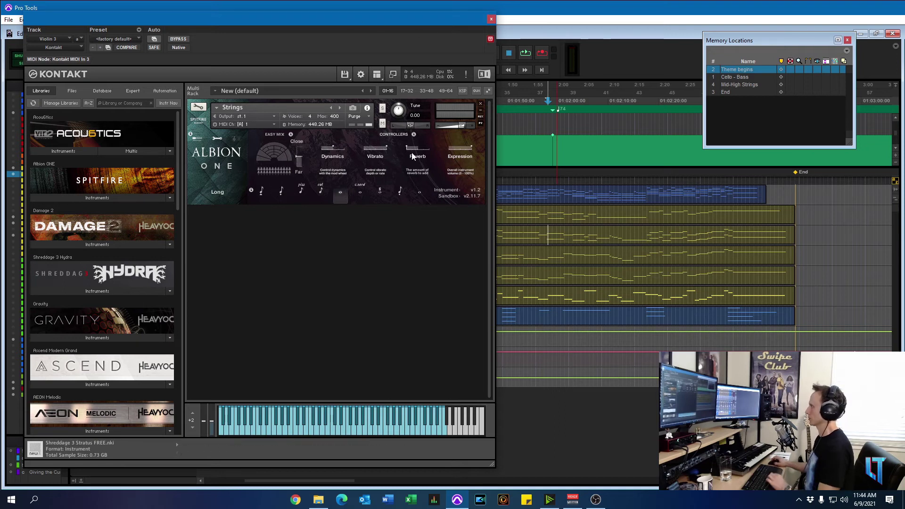
key("space")
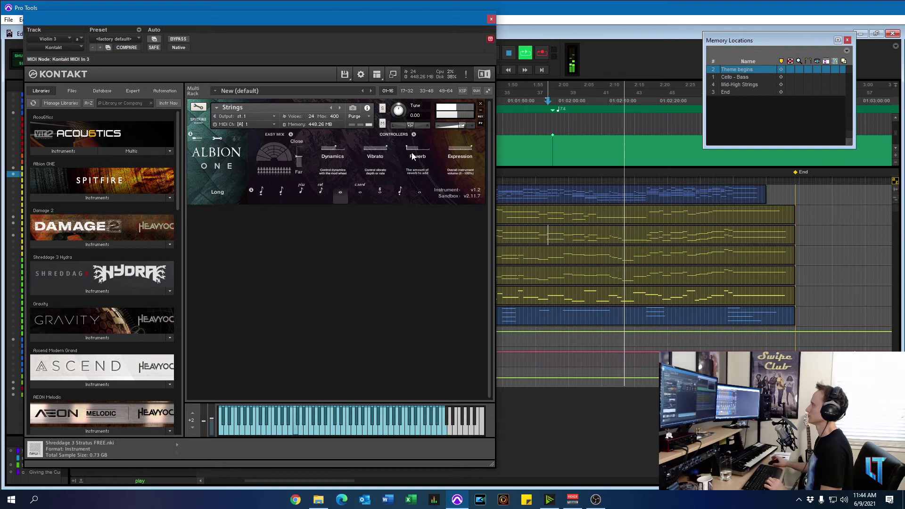
key("space")
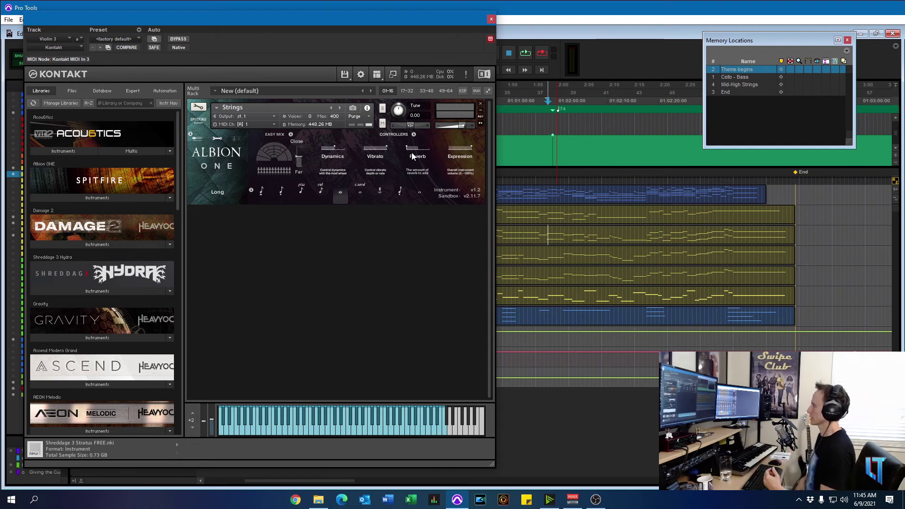
left_click(492, 20)
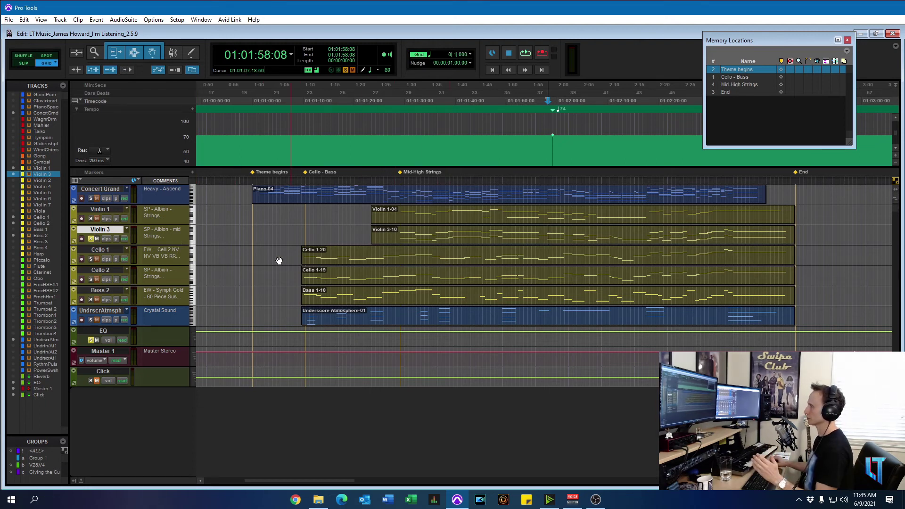
Solo Bass 2 and play a pass of the soloed tracks
left_click(90, 300)
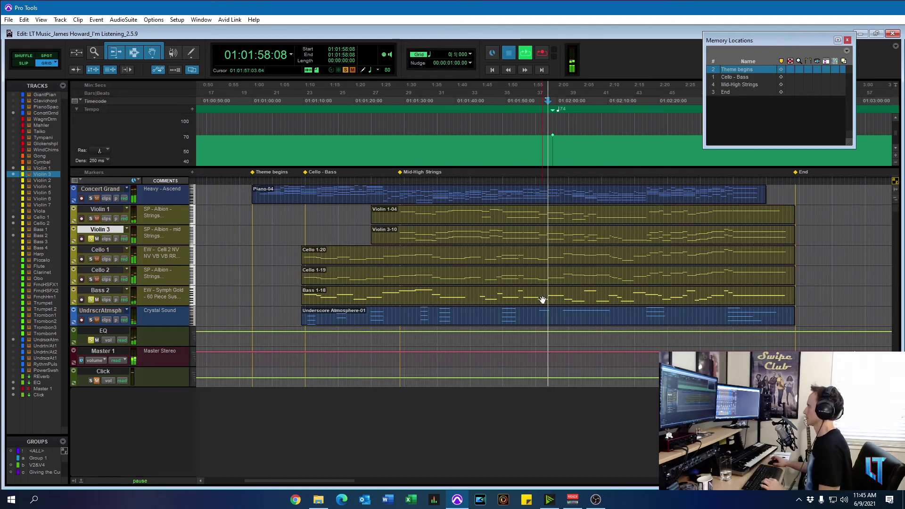
key("space")
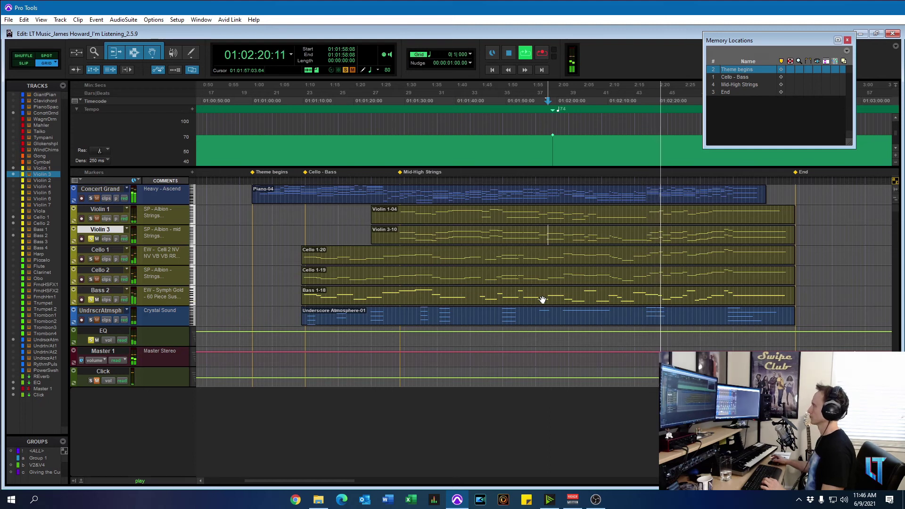
key("space")
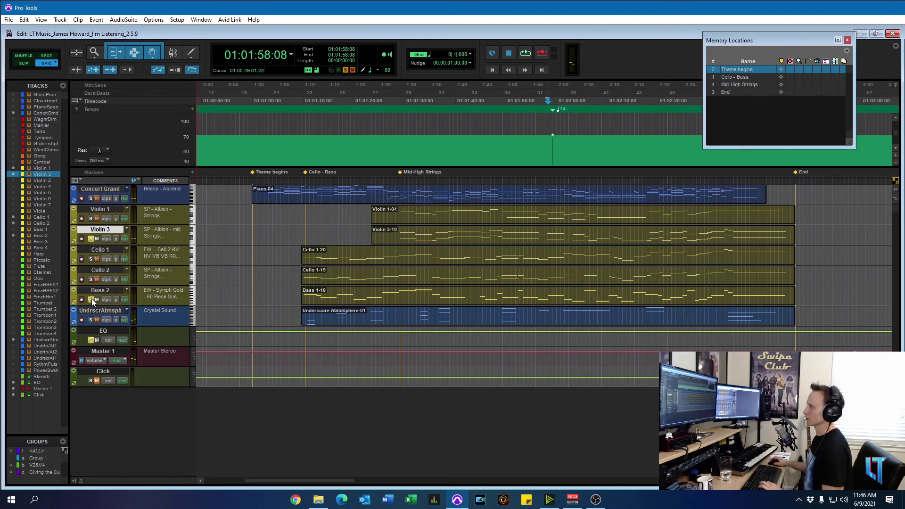
Swap Violin 3's solo for Cello 1 and play from 01:02:17:21
left_click(91, 238)
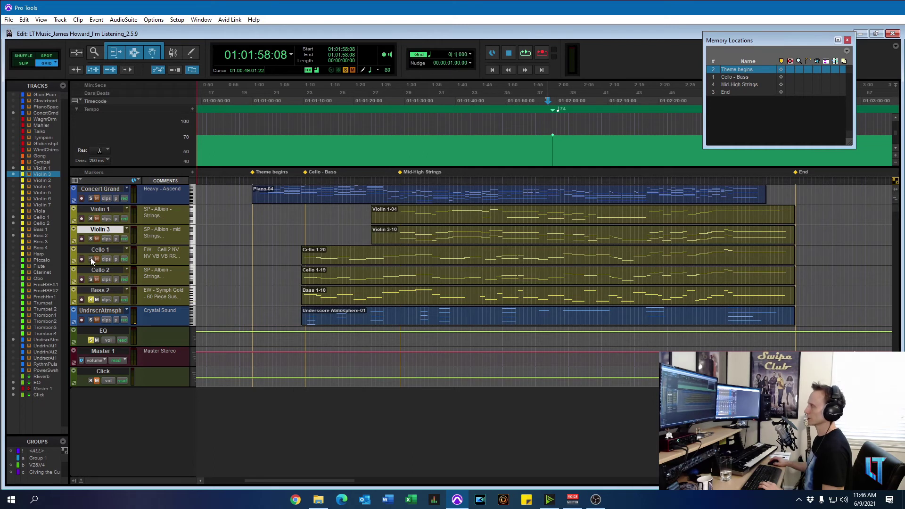
left_click(91, 259)
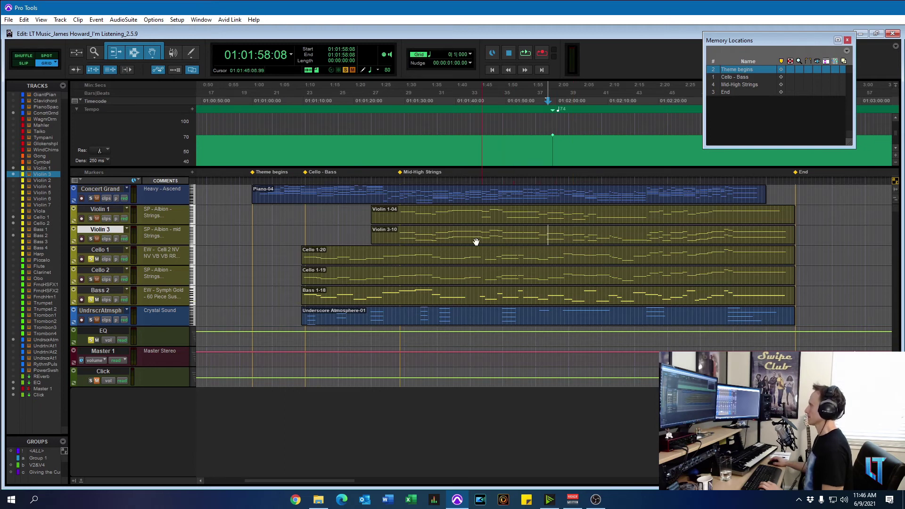
left_click(437, 233)
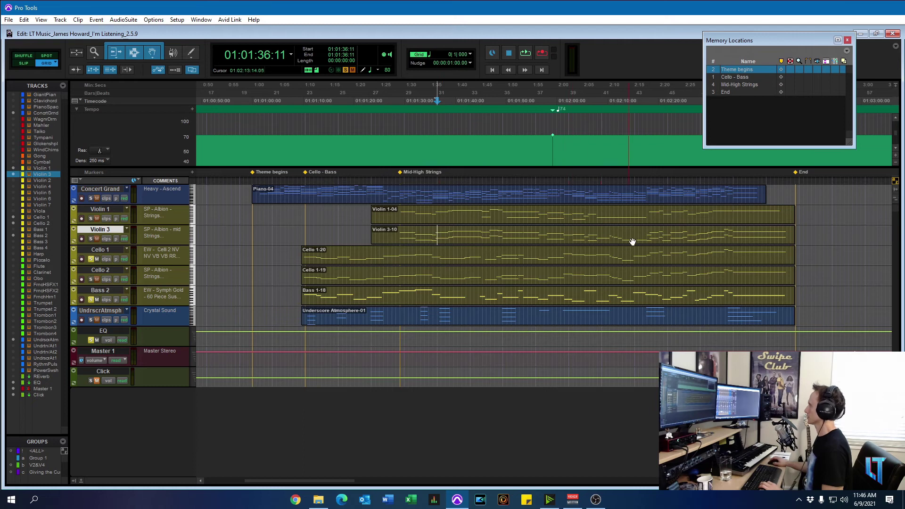
left_click(647, 235)
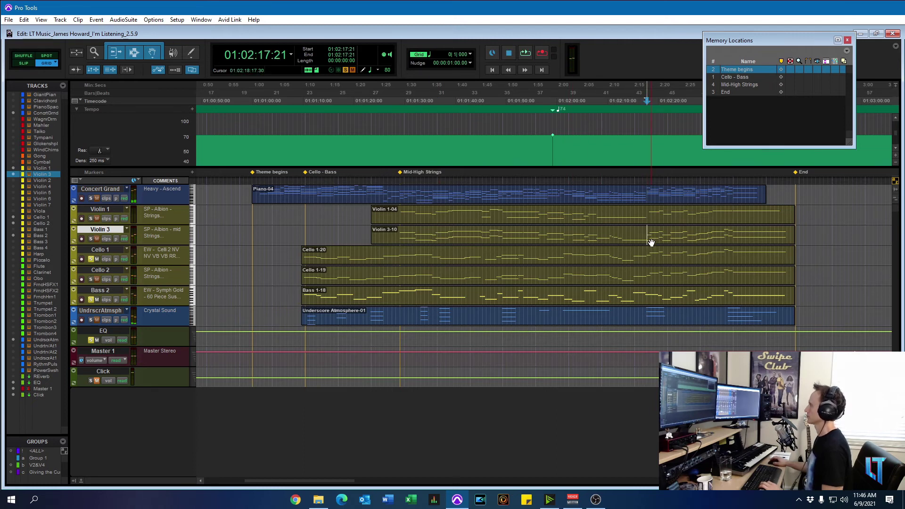
key("space")
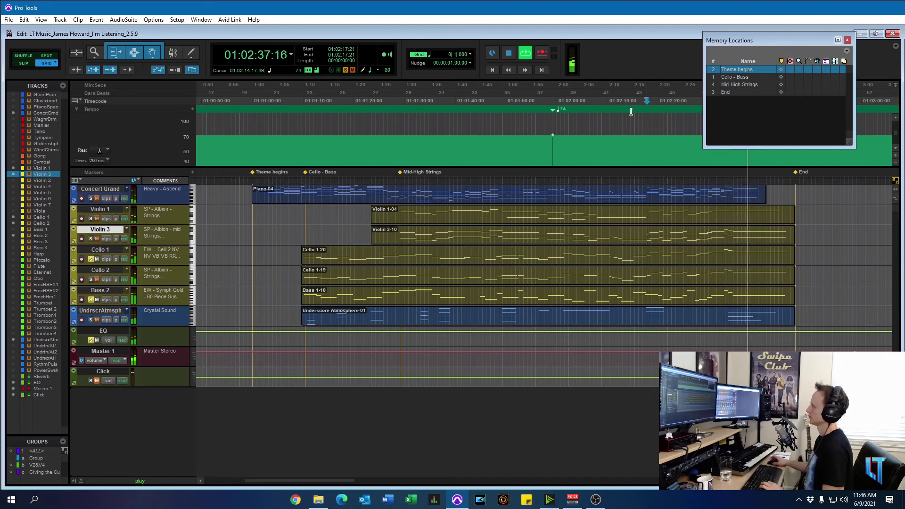
key("space")
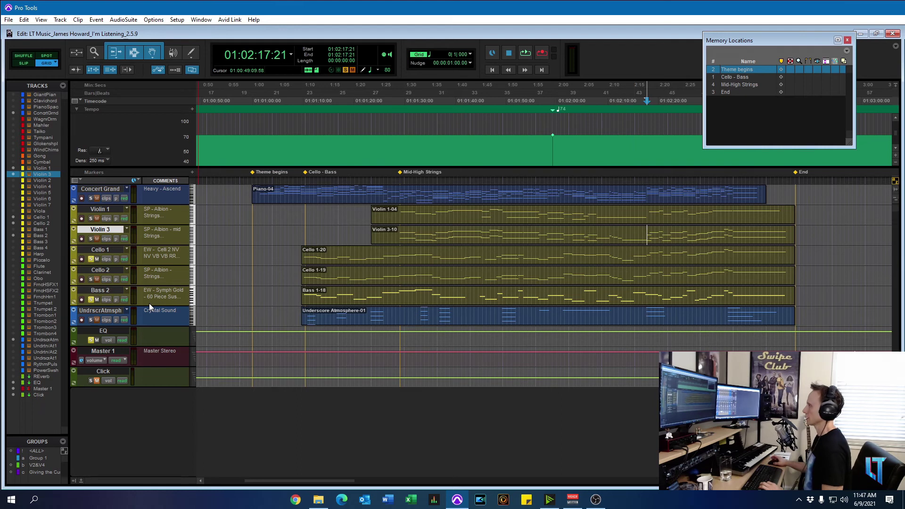
Swap Bass 2's solo for Cello 2 and play from 01:02:00:21 in Cello 1
left_click(91, 300)
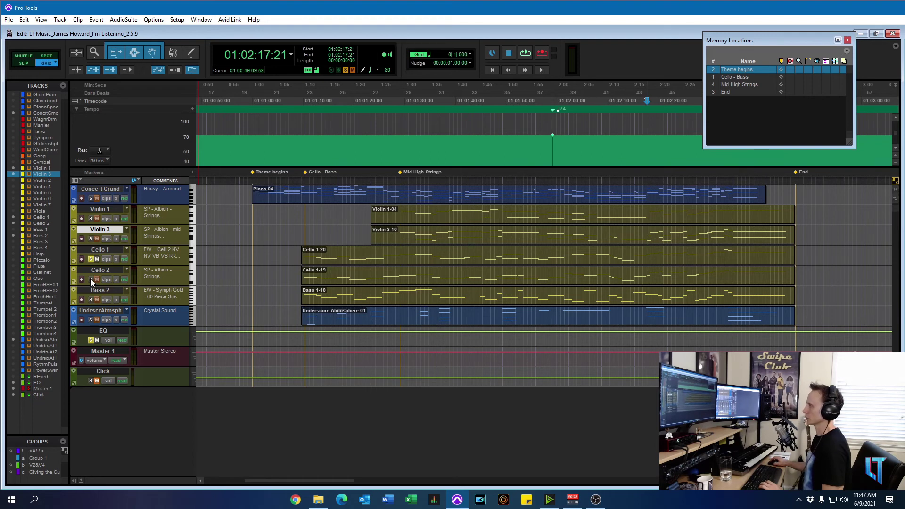
left_click(89, 278)
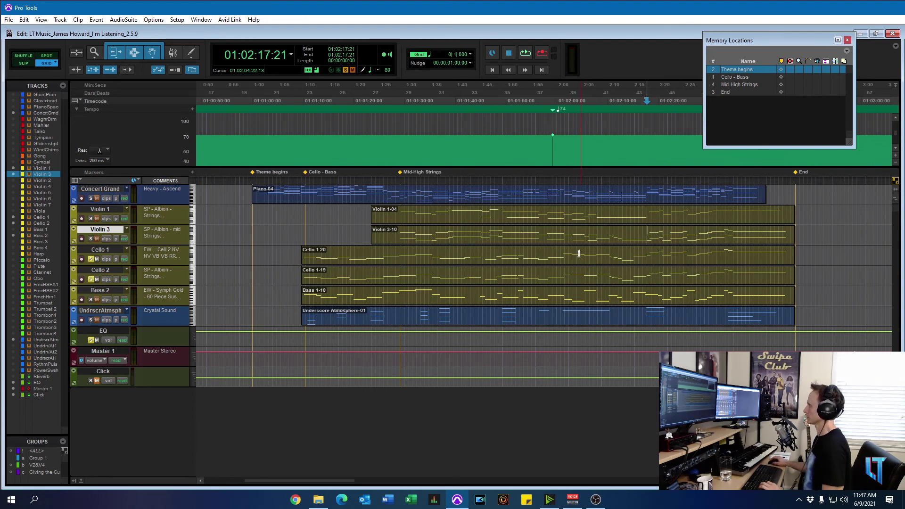
left_click(562, 252)
key("space")
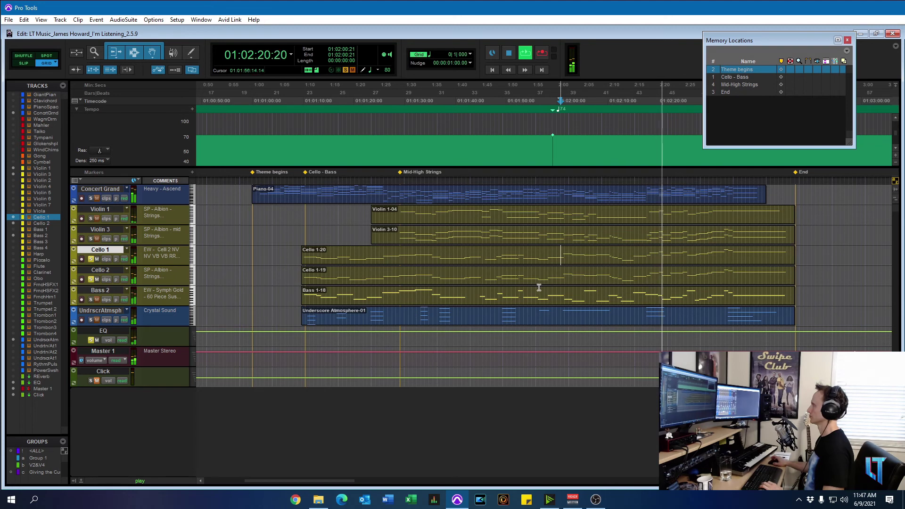
key("space")
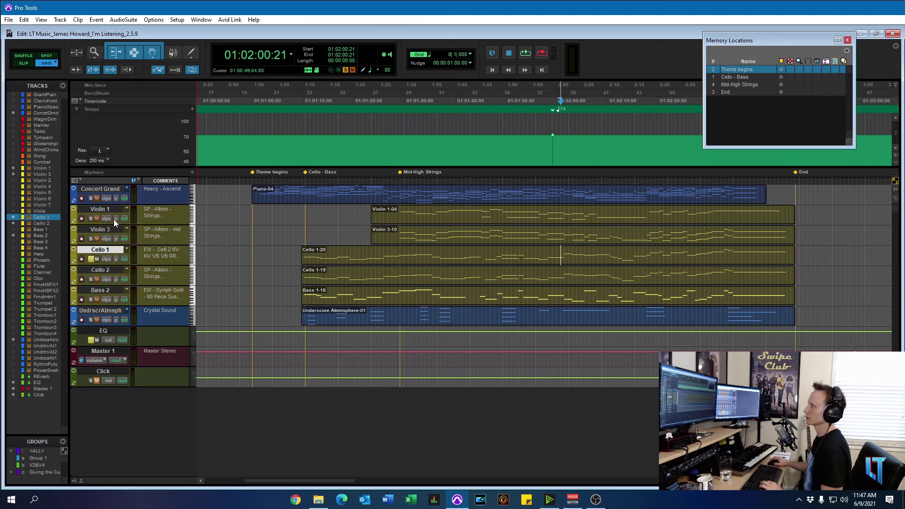
Solo Violin 1 and Violin 3 and play through to about 01:02:40
left_click(91, 218)
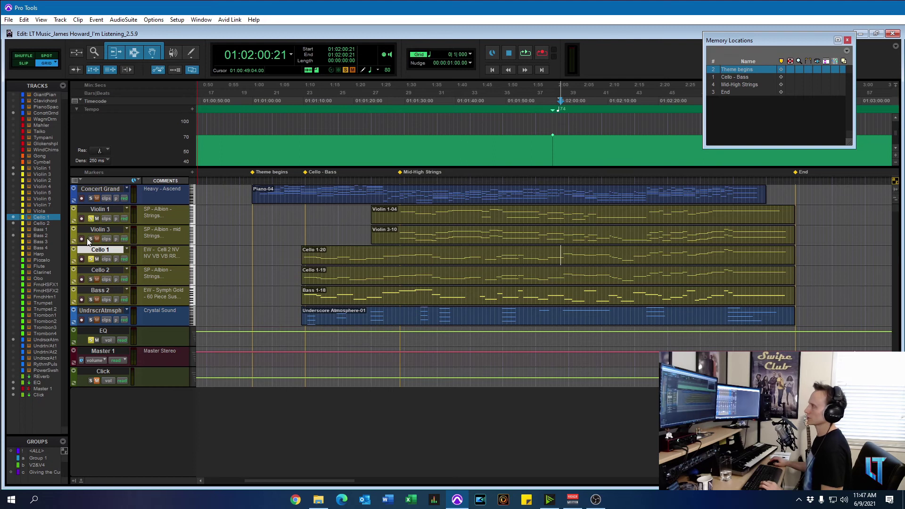
left_click(91, 239)
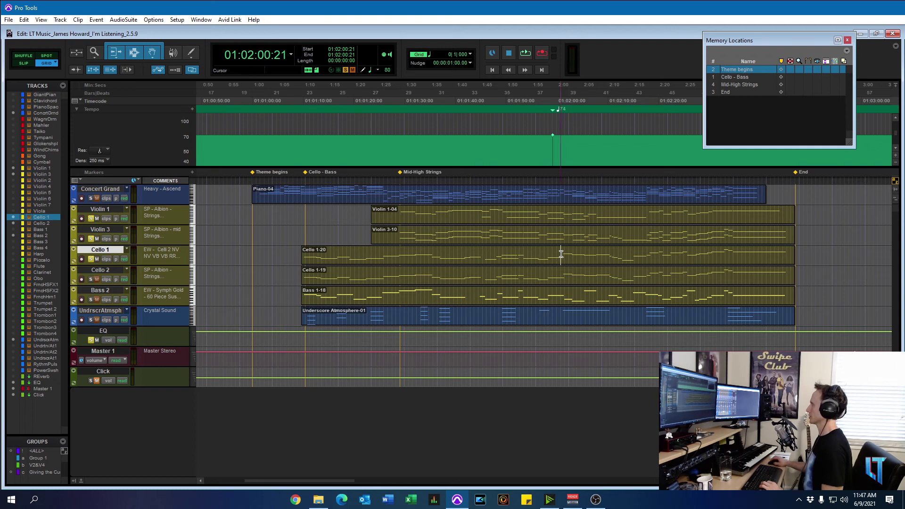
key("space")
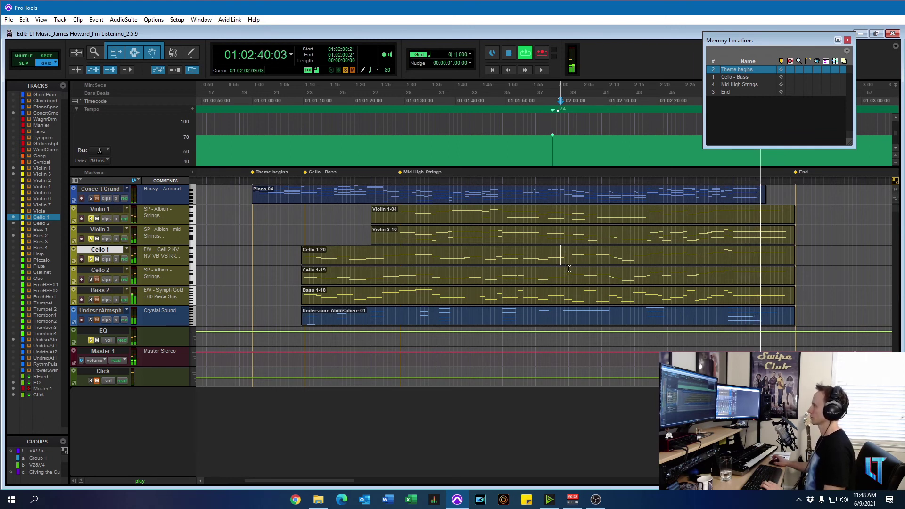
key("space")
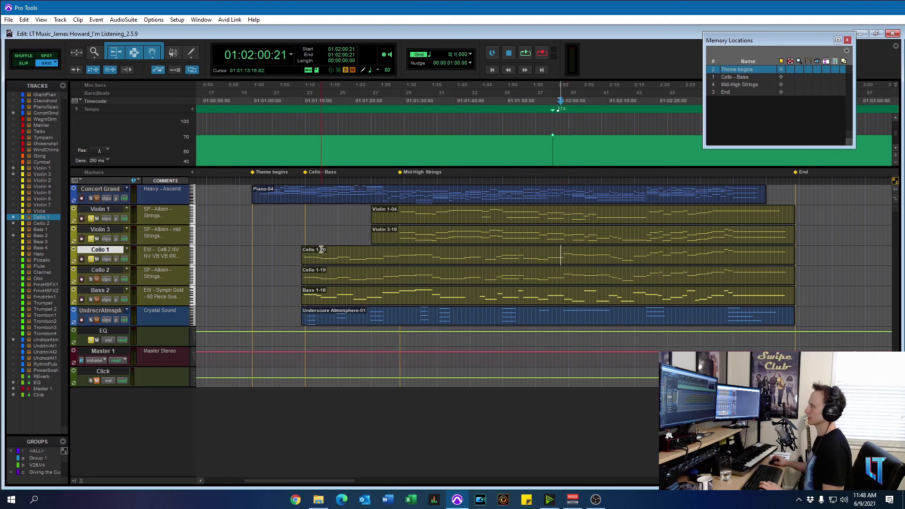
Toggle Violin 1's solo, solo Cello 2, and play from 01:01:58:08
left_click(91, 218)
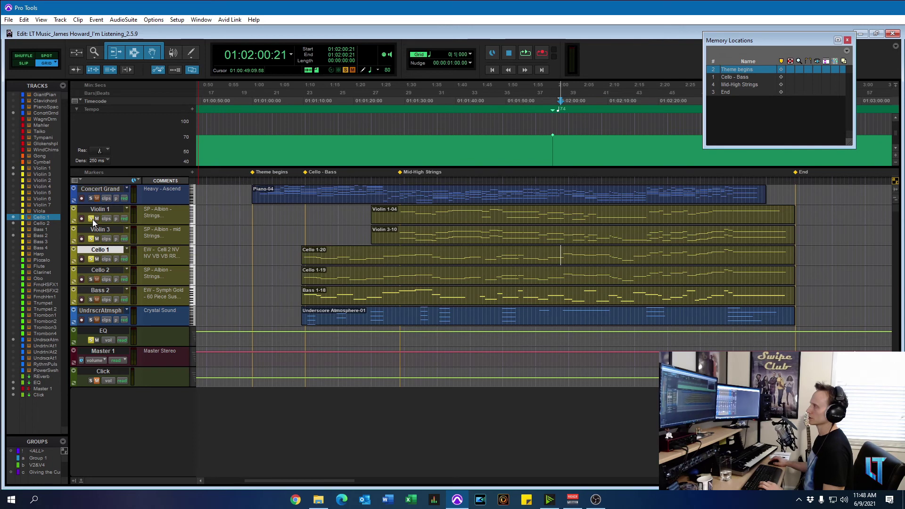
left_click(89, 279)
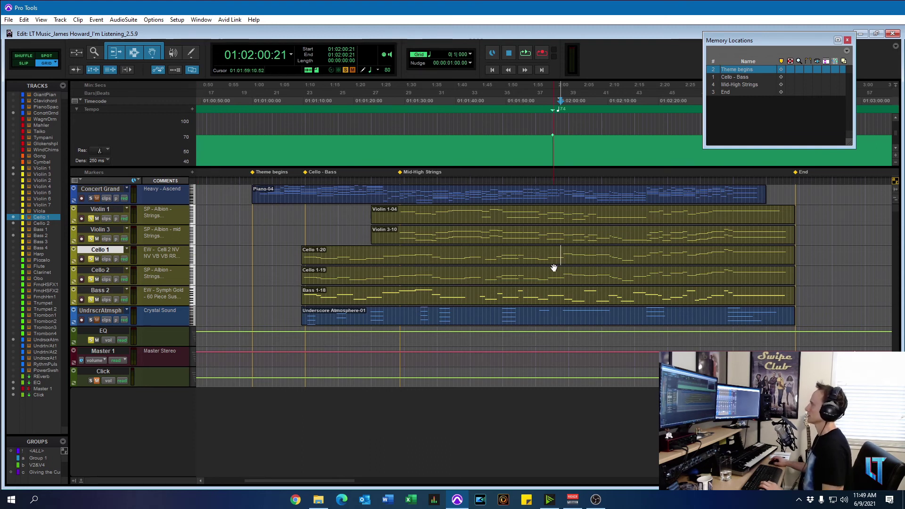
left_click(548, 251)
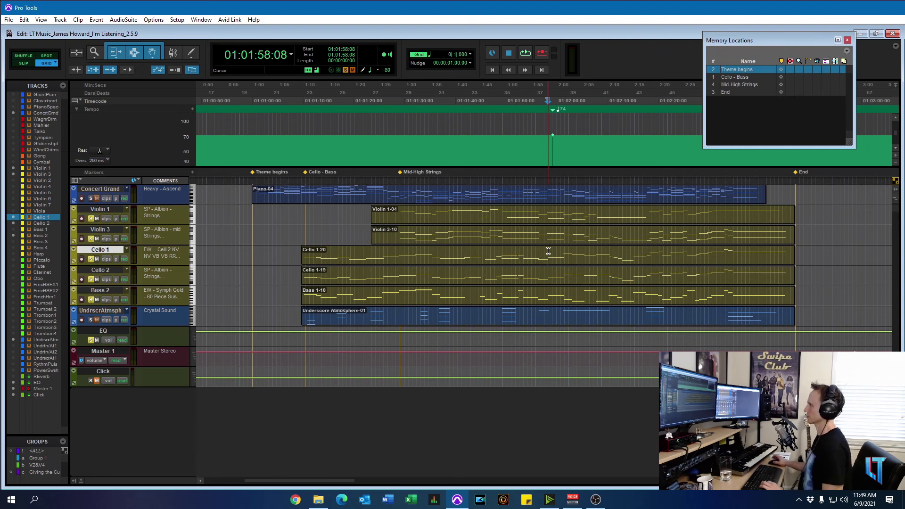
key("space")
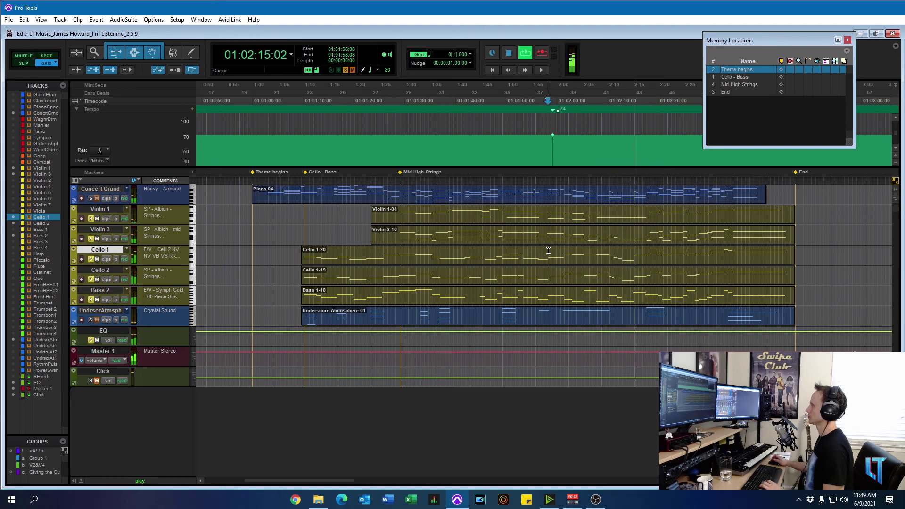
key("space")
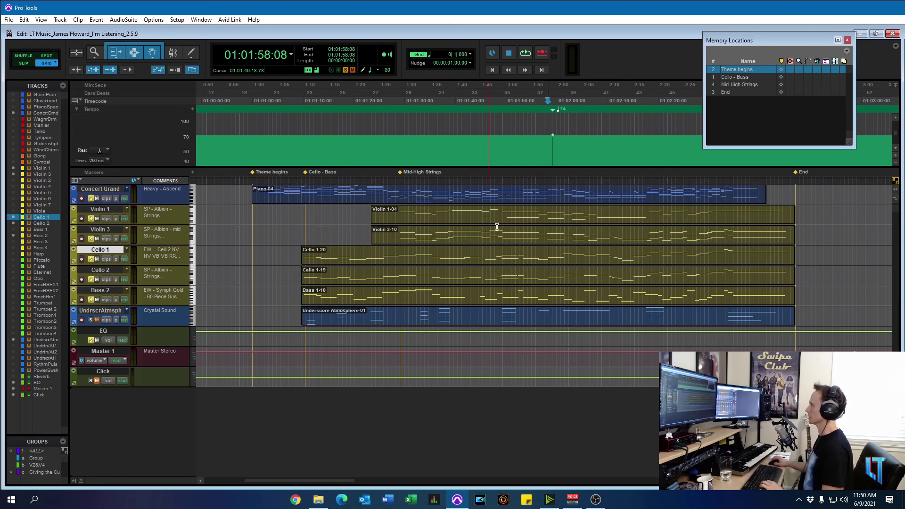
Play the full string arrangement from about 1:10 on the Violin 3 track
left_click(306, 229)
key("space")
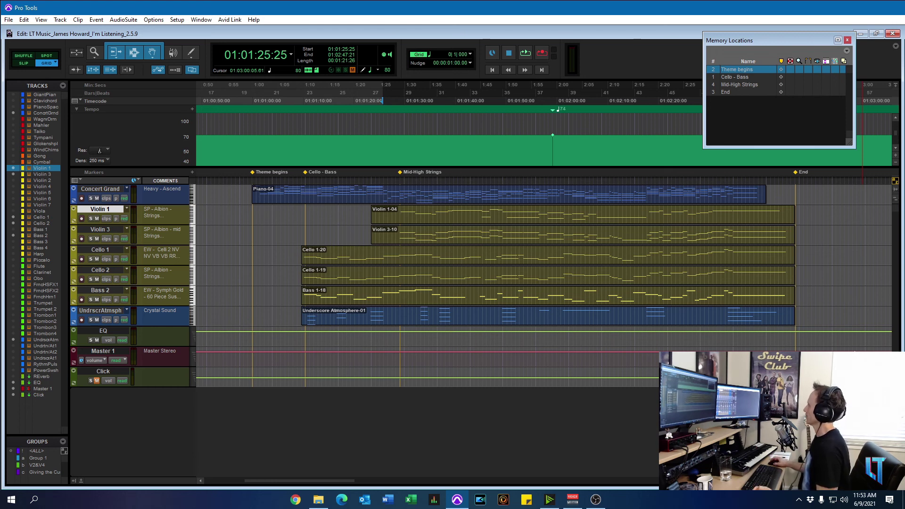
Show and then hide Violin 1's mod wheel and controller automation lanes
left_click(73, 221)
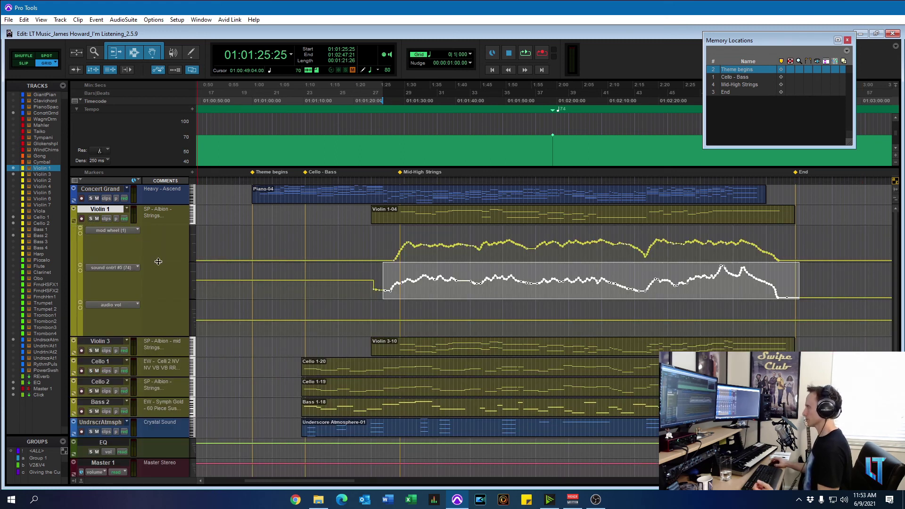
left_click(417, 293)
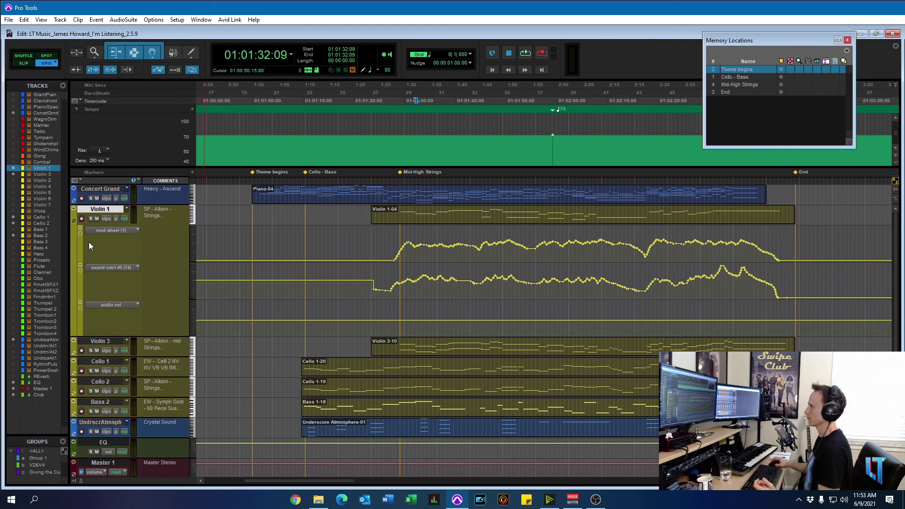
left_click(73, 220)
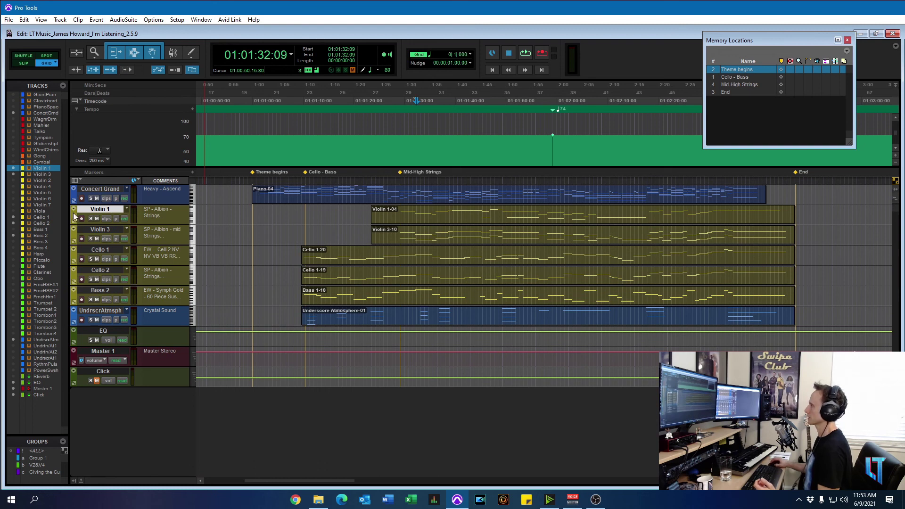
Check the Violin, Cello, Bass and Piano-04 clips, then set the start point to 01:00:59:26
left_click(465, 221)
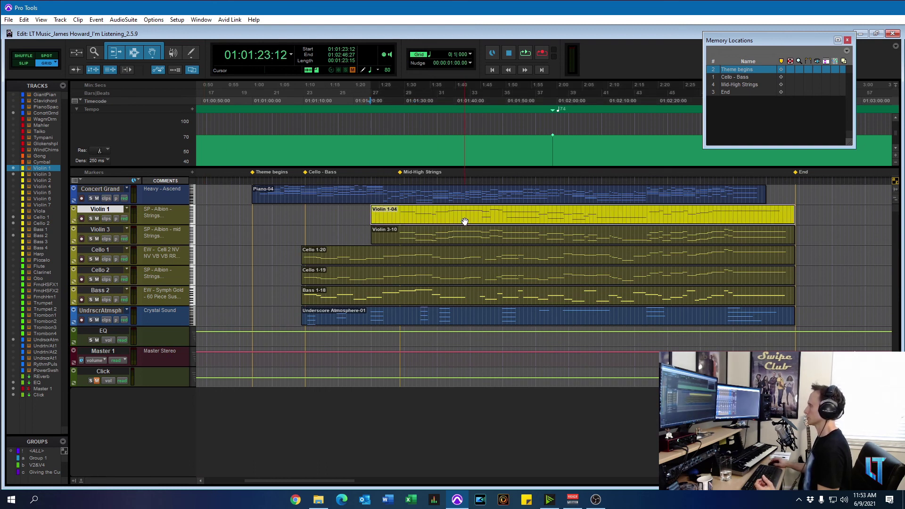
left_click(464, 243)
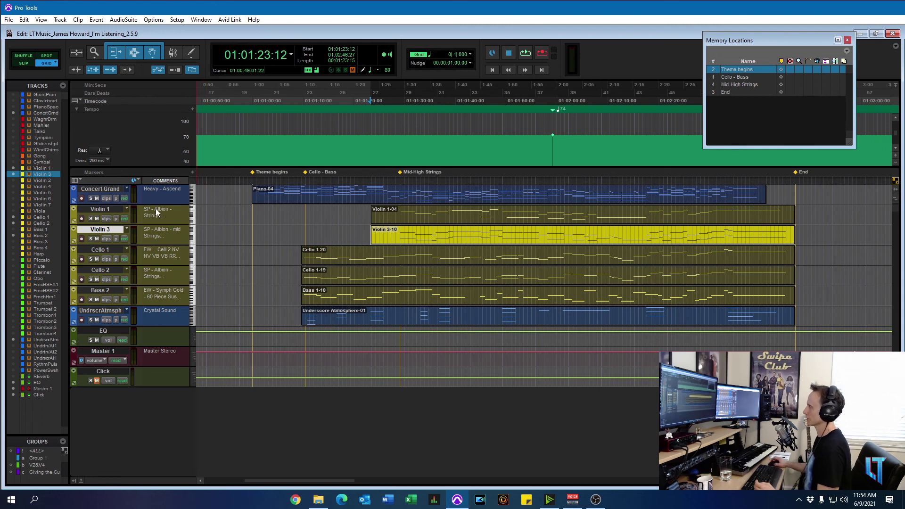
left_click(481, 261)
left_click(489, 279)
left_click(494, 301)
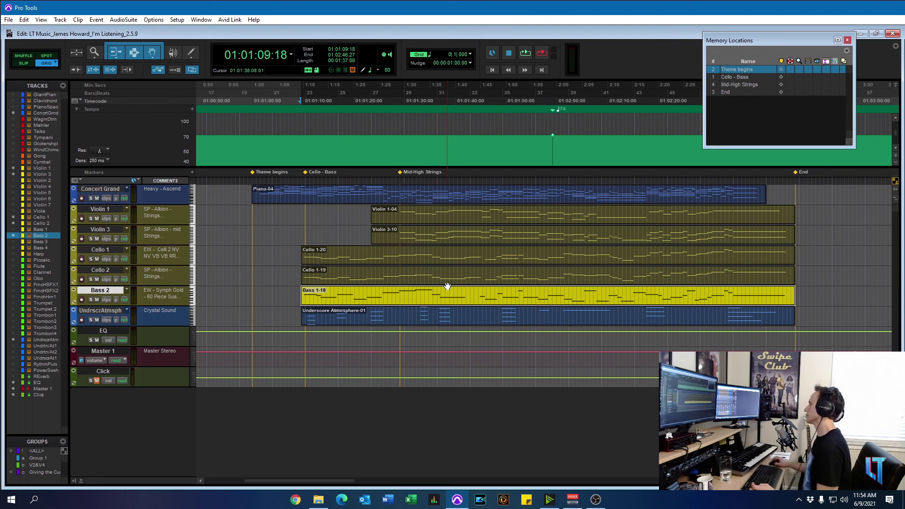
left_click(411, 202)
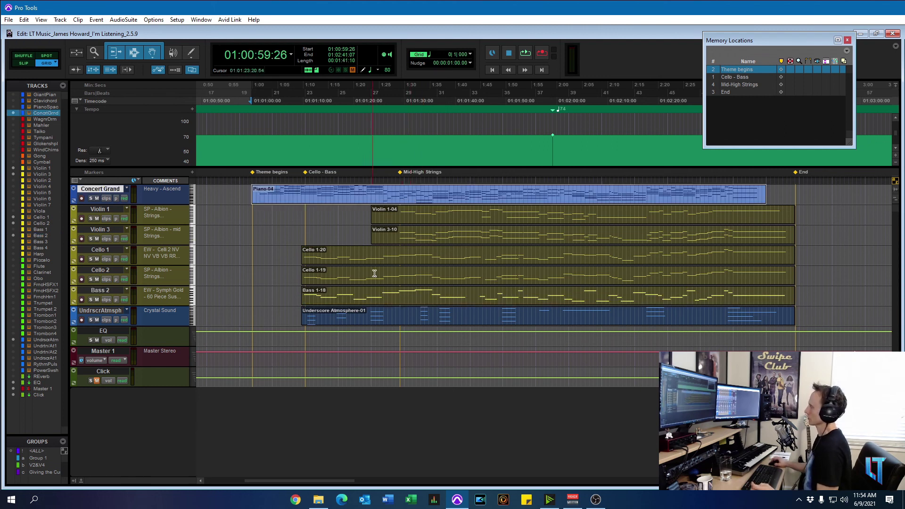
left_click(418, 300)
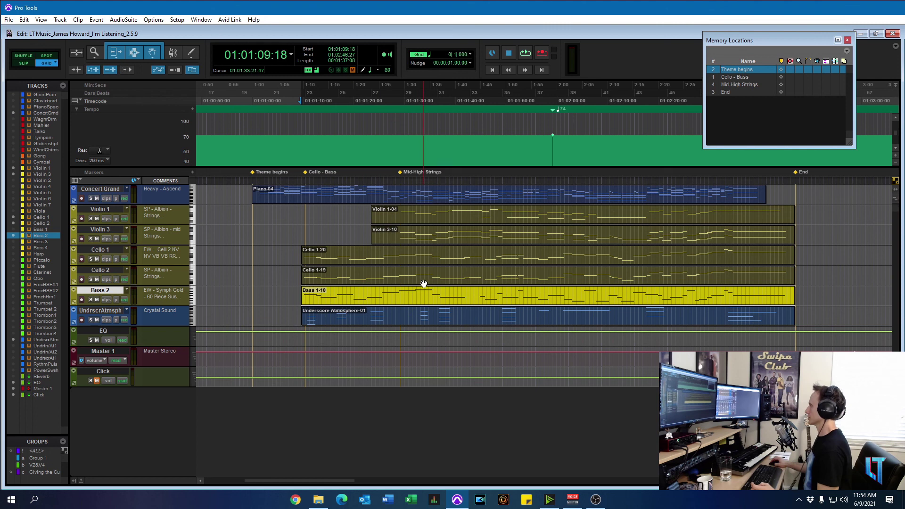
left_click(424, 283)
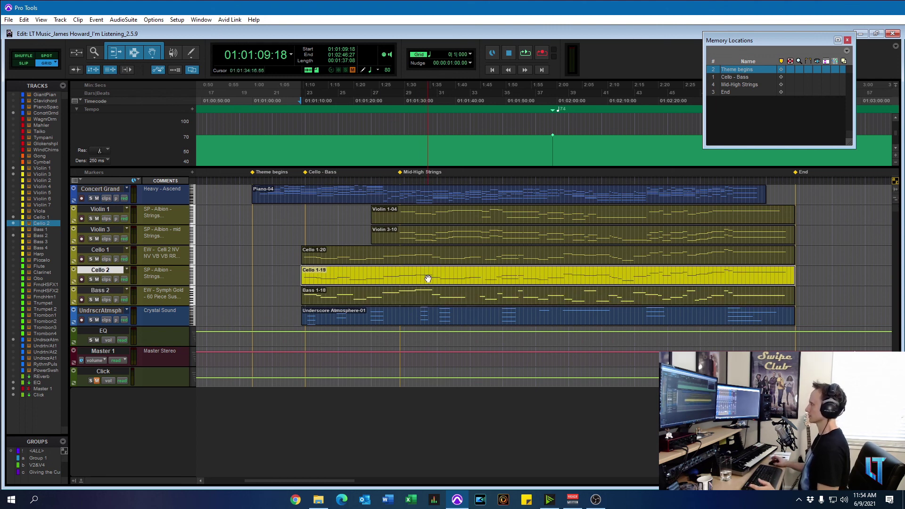
left_click(254, 215)
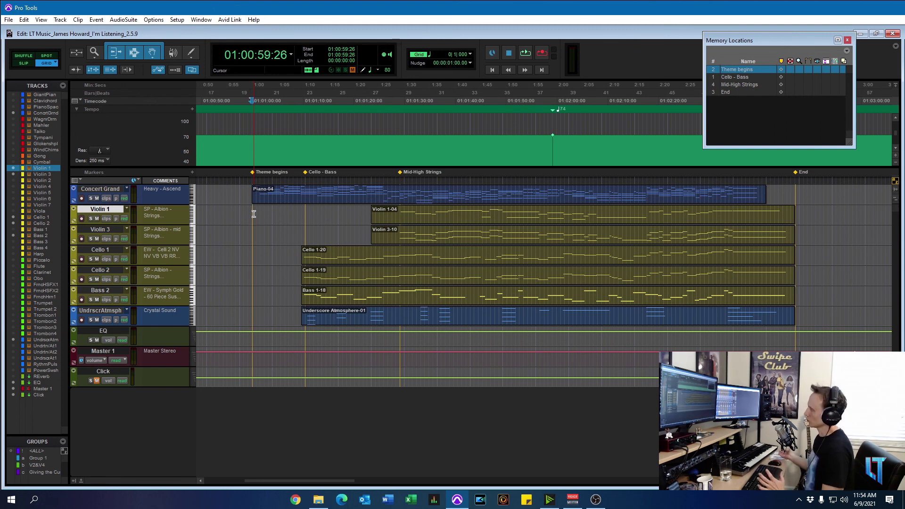
Play the Concert Grand with all strings to near the End marker, then stop at 01:01:00:00
key("space")
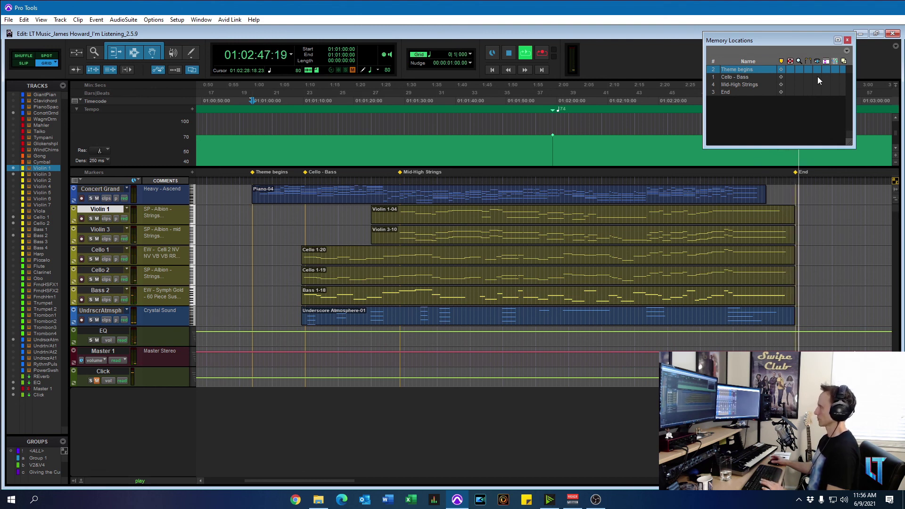
key("space")
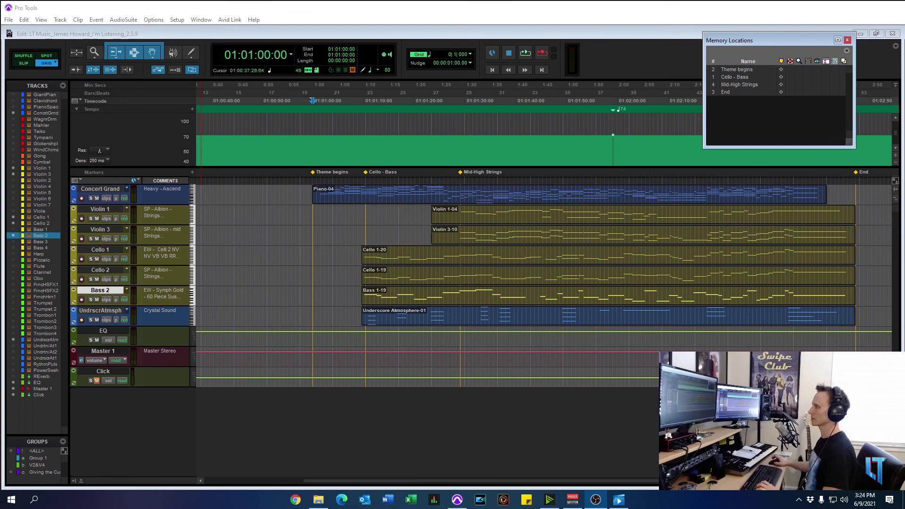